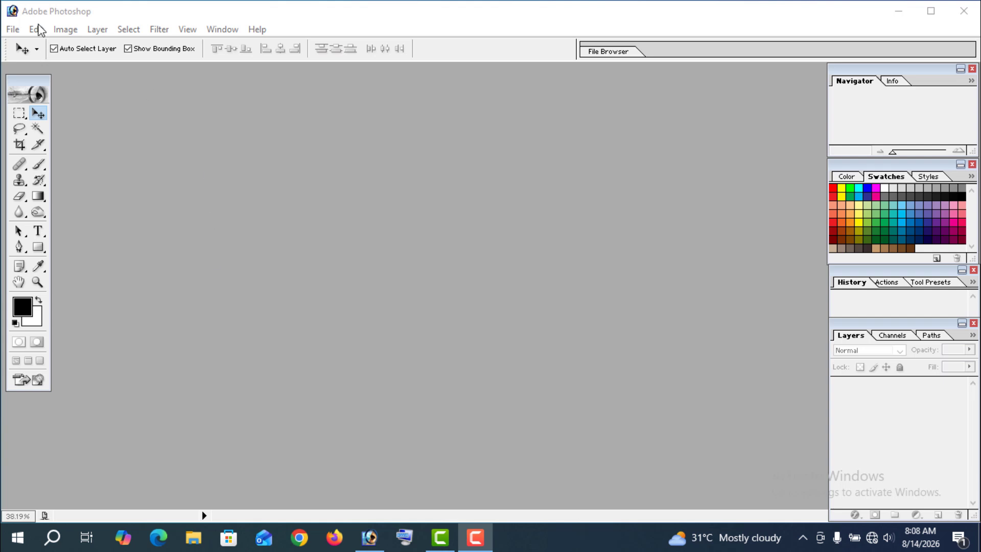
Create a new white RGB document with the 1920 x 1080 HDTV 1080i preset and fit it in a maximized document window
click(13, 29)
mouse_move(36, 30)
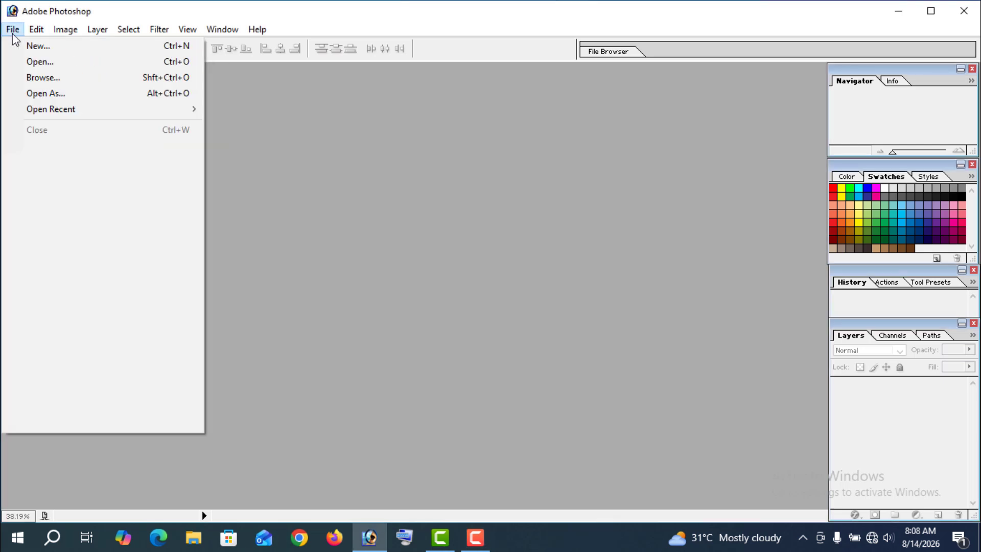
click(37, 44)
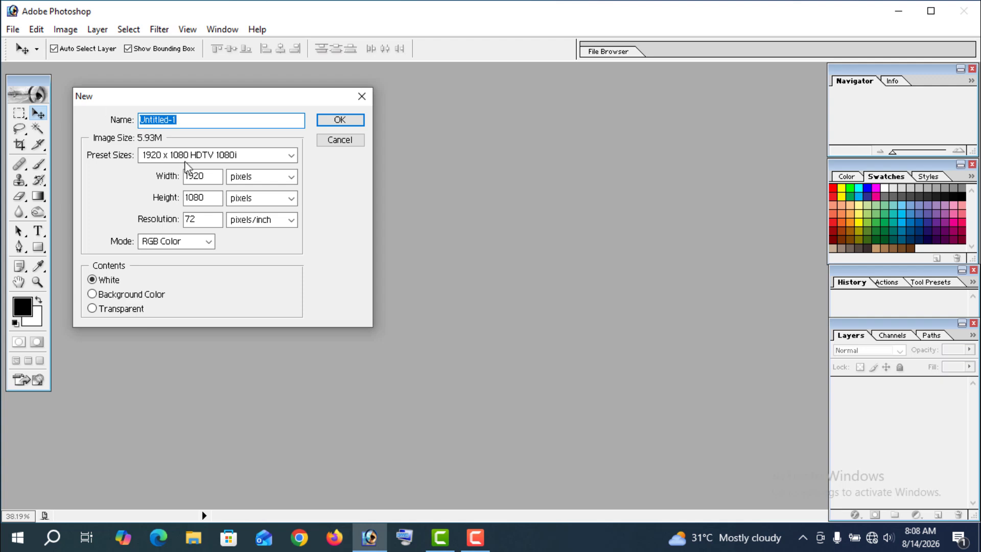
click(263, 159)
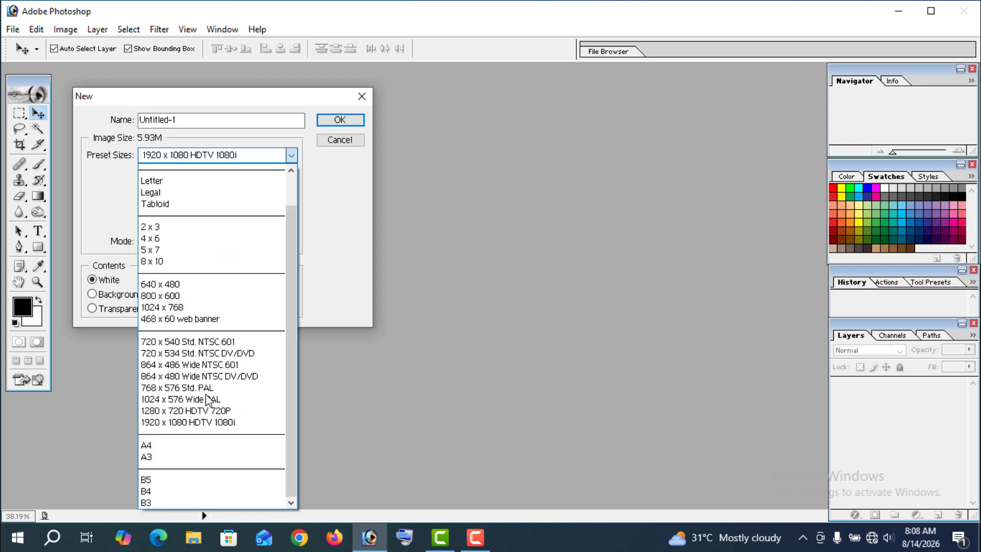
click(187, 423)
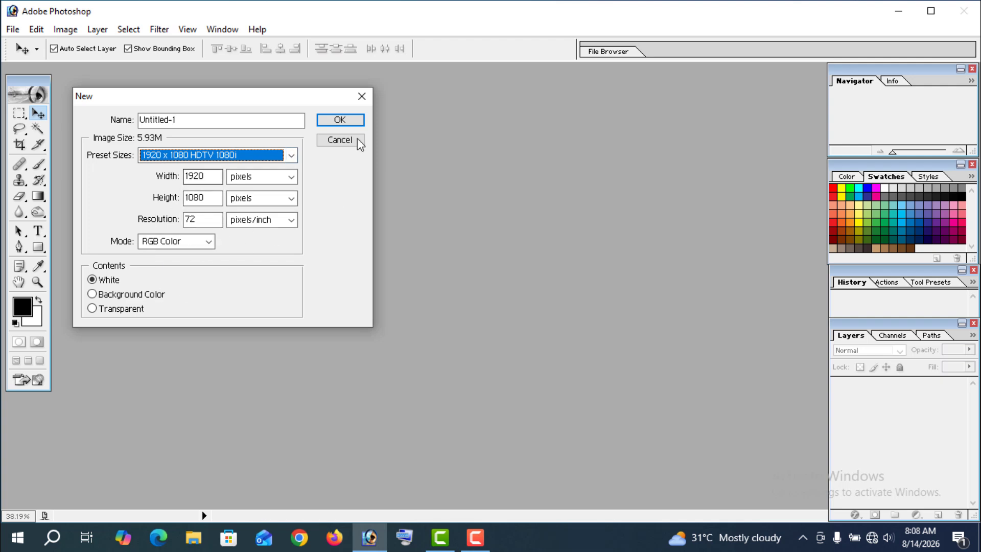
click(357, 122)
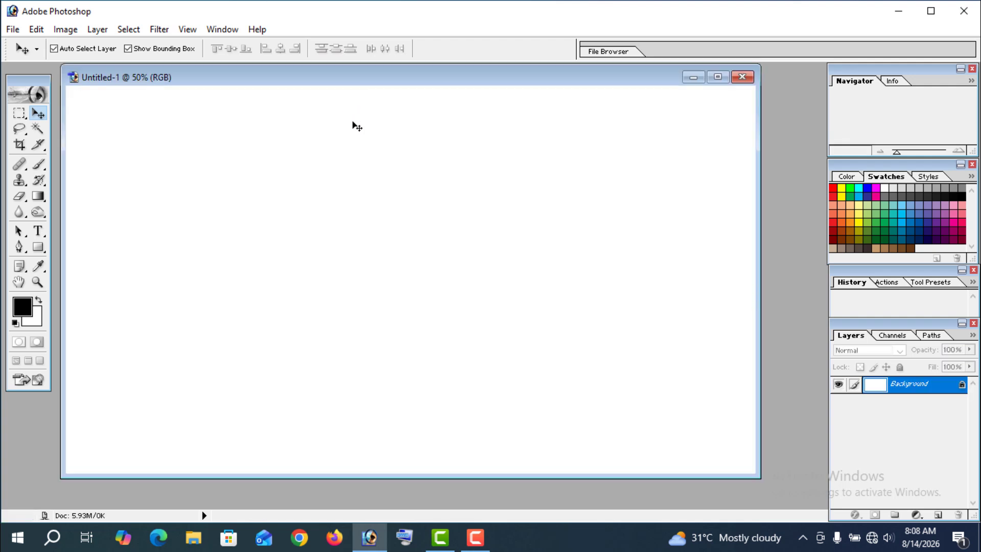
click(718, 78)
key(ctrl+0)
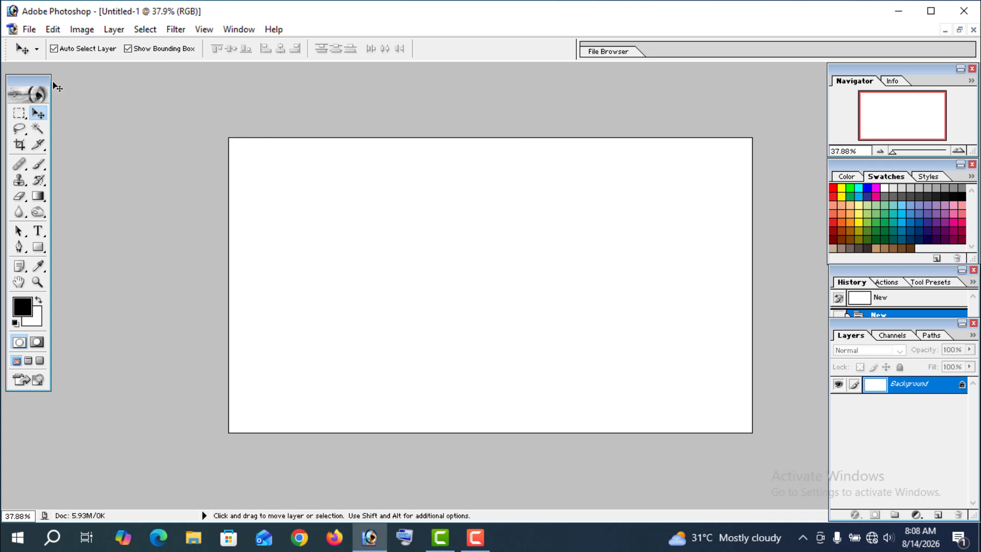
Open the river image and copy it into the blank document as a new layer
click(29, 30)
click(49, 61)
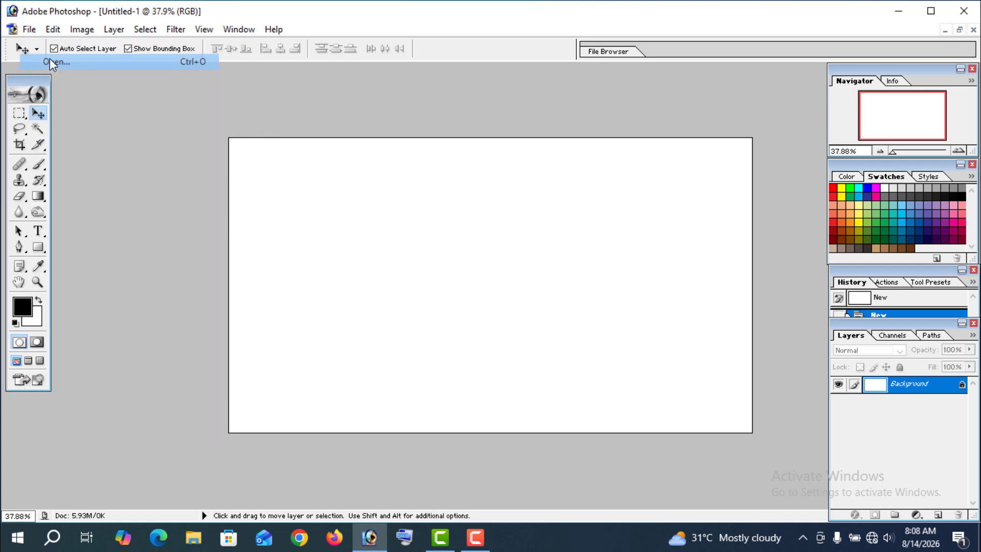
click(552, 156)
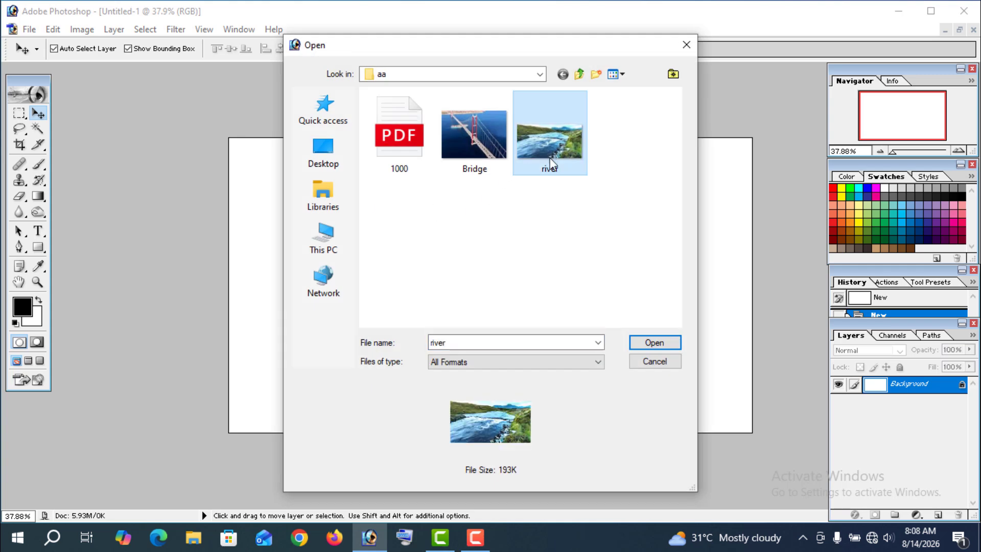
click(654, 342)
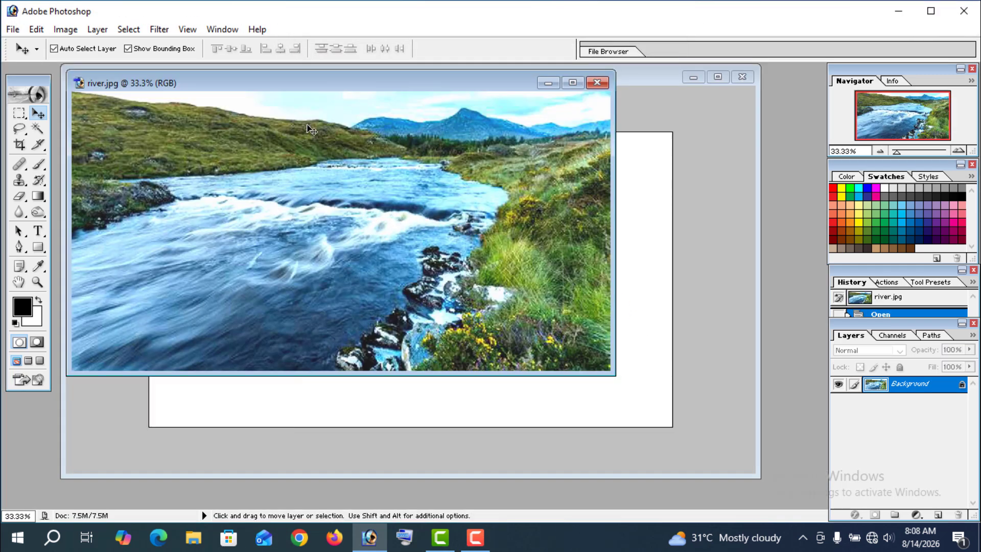
drag(340, 260, 443, 213)
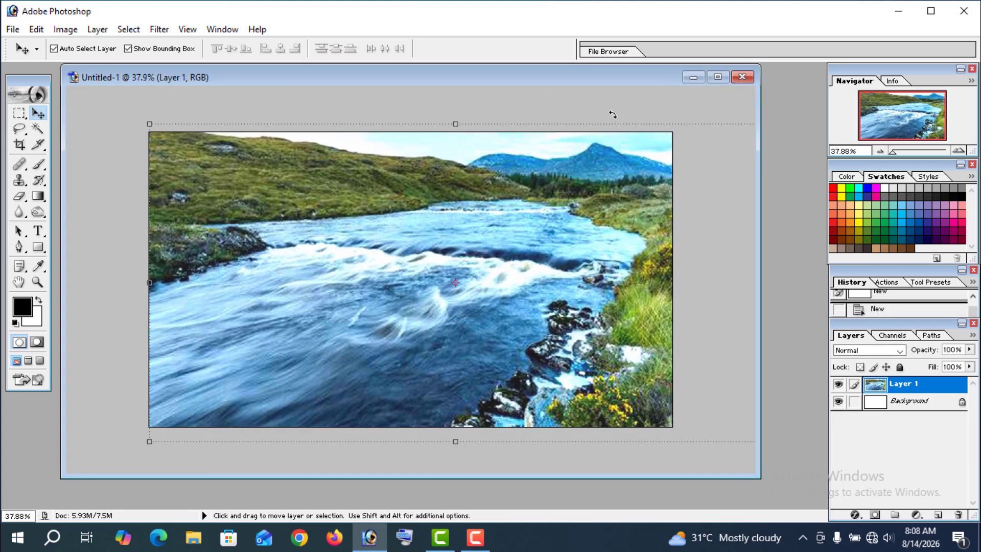
Scale and move the river layer to fill the canvas exactly, about 85.3% wide and 92.7% high
click(718, 77)
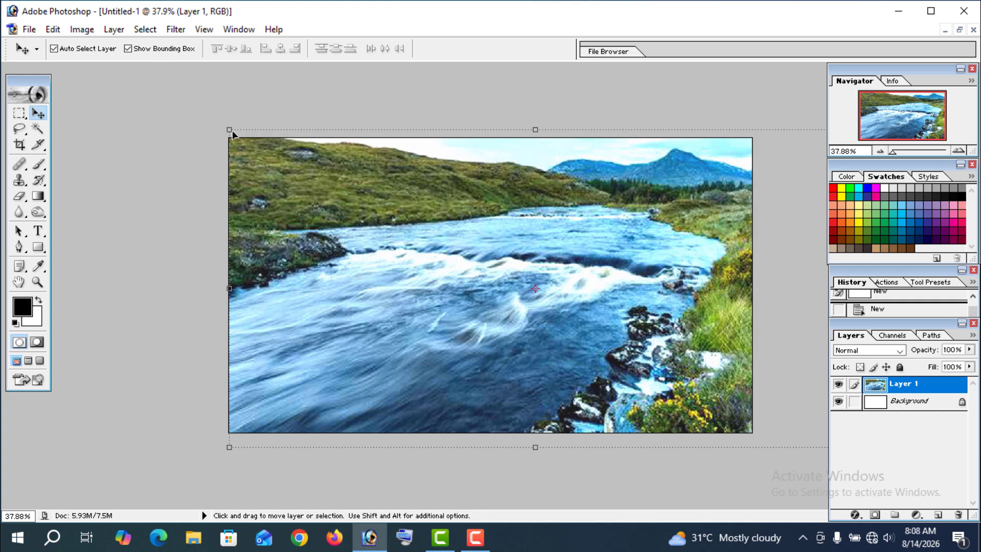
drag(229, 130, 375, 228)
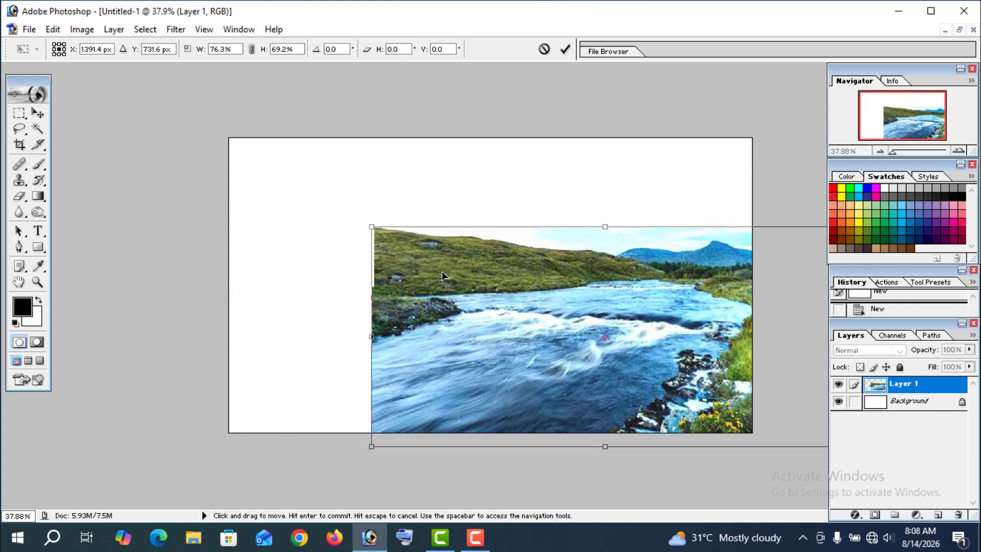
drag(476, 301, 331, 212)
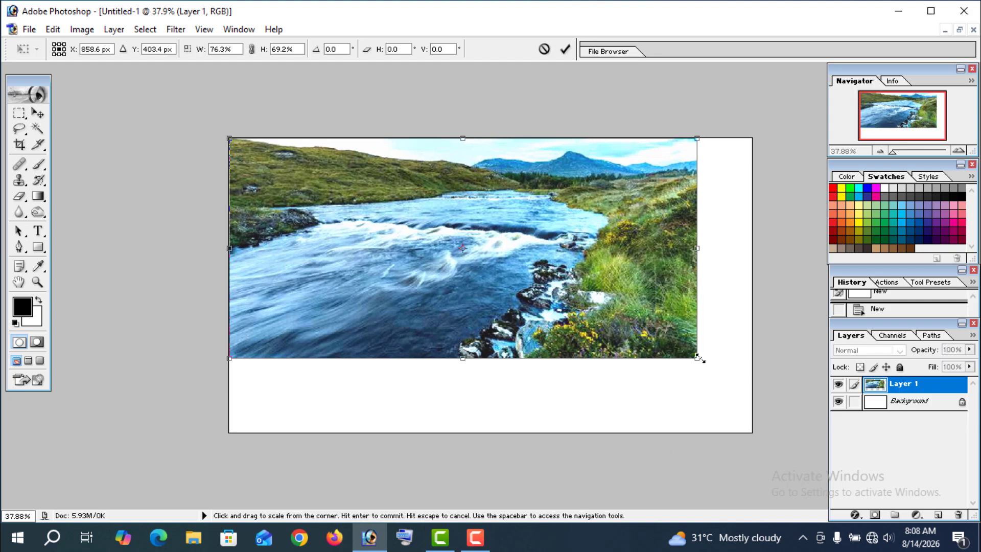
drag(703, 359, 752, 430)
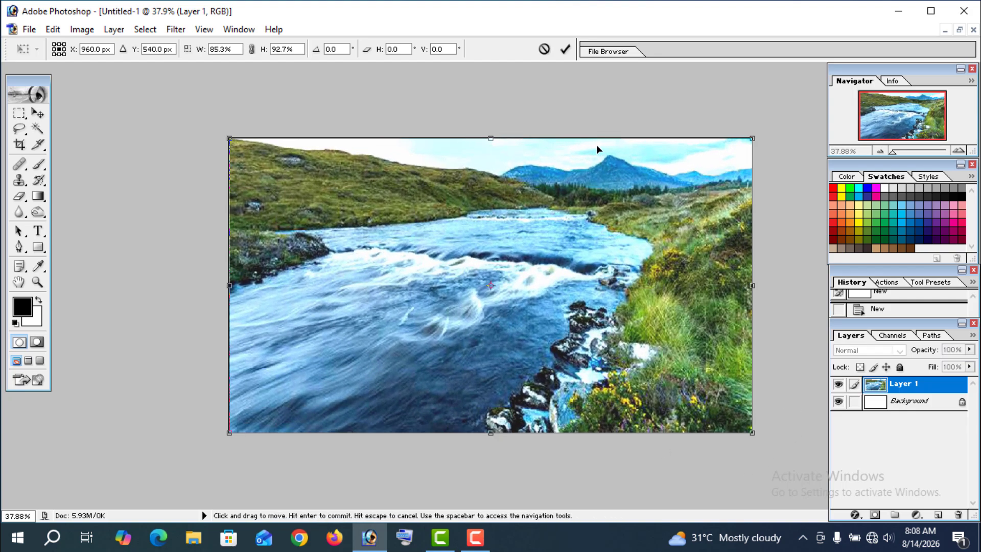
click(565, 49)
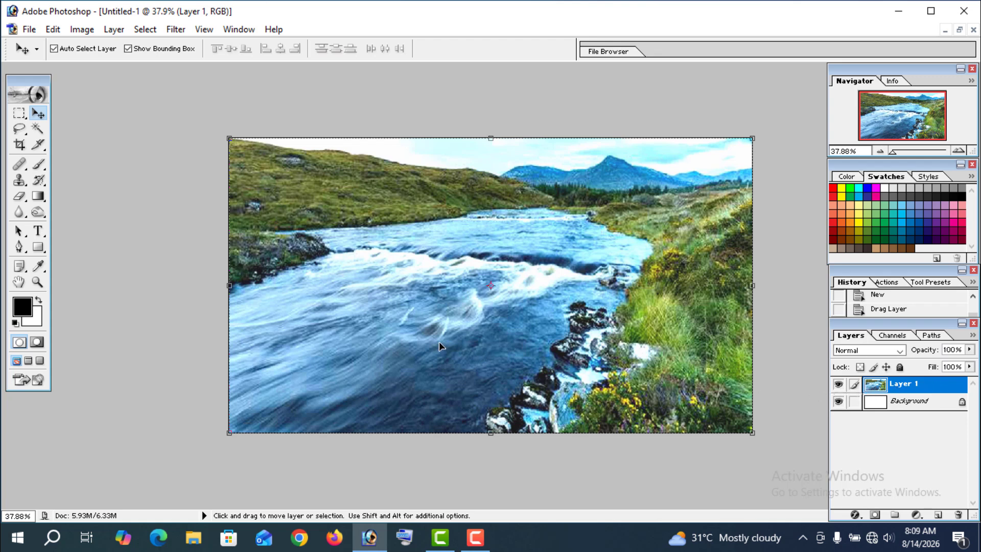
Open the Bridge image, copy it into the river document as a new layer and align it with the canvas's left edge
click(30, 31)
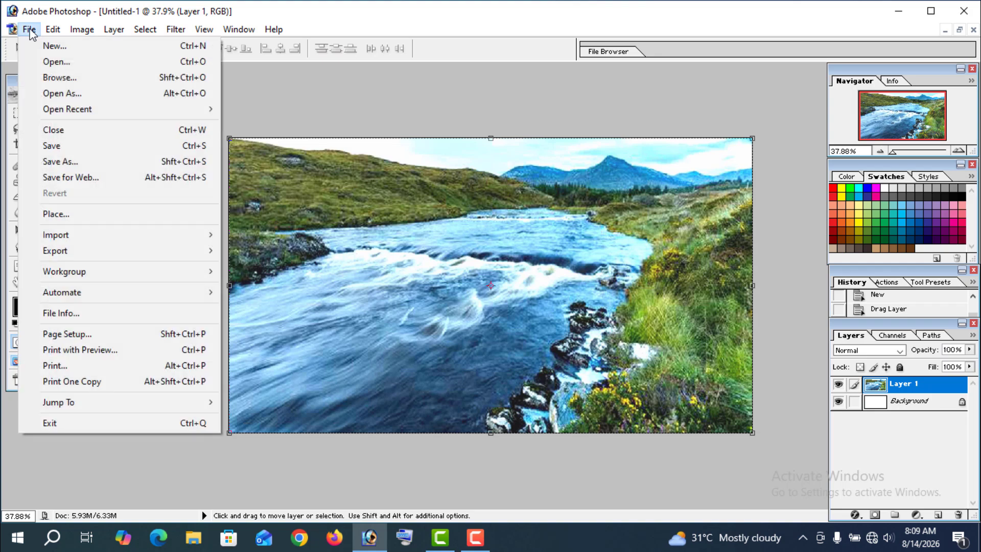
click(56, 61)
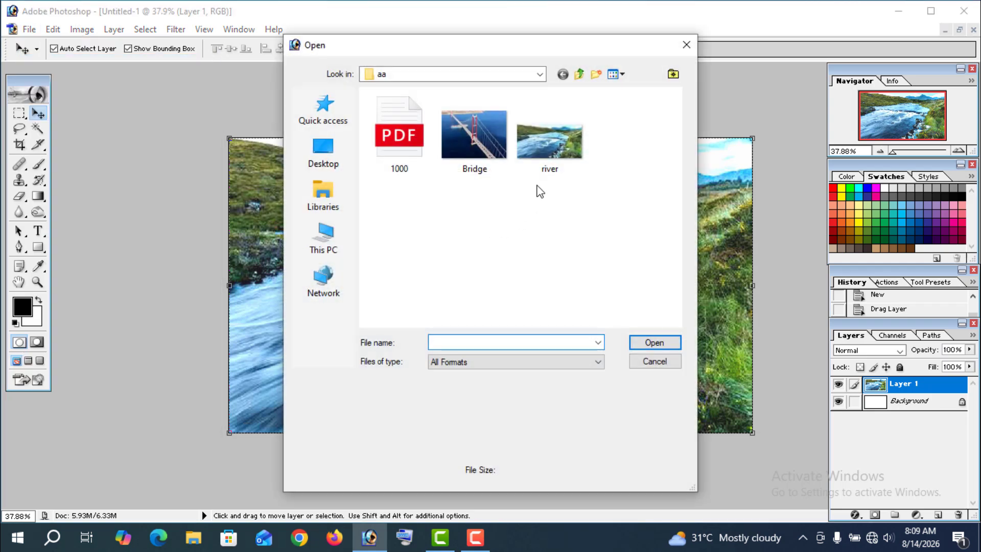
click(473, 143)
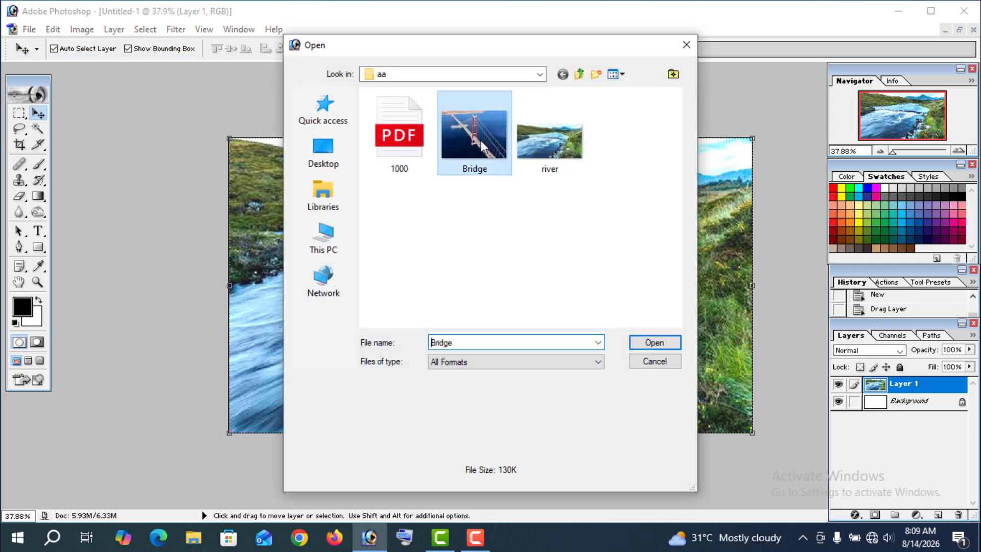
click(656, 344)
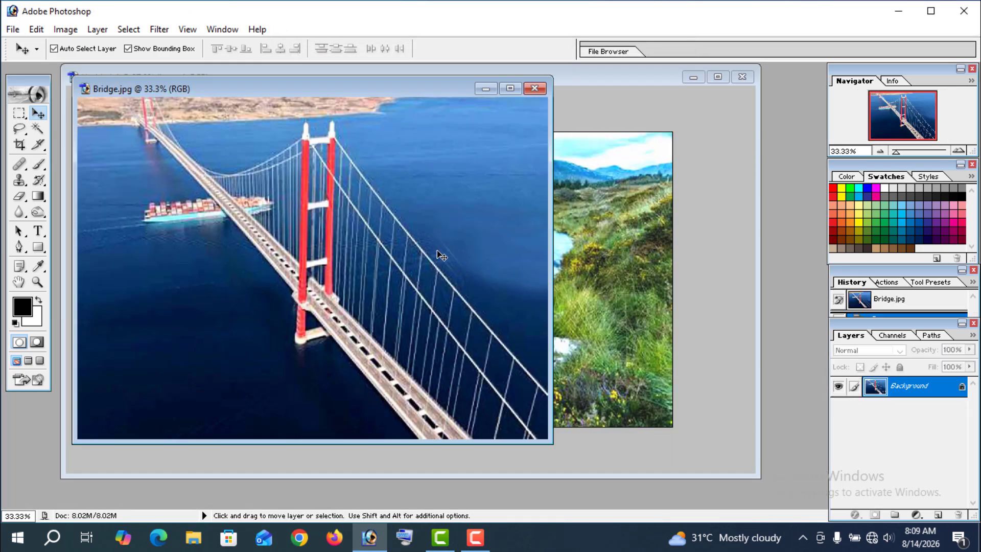
drag(510, 251, 587, 259)
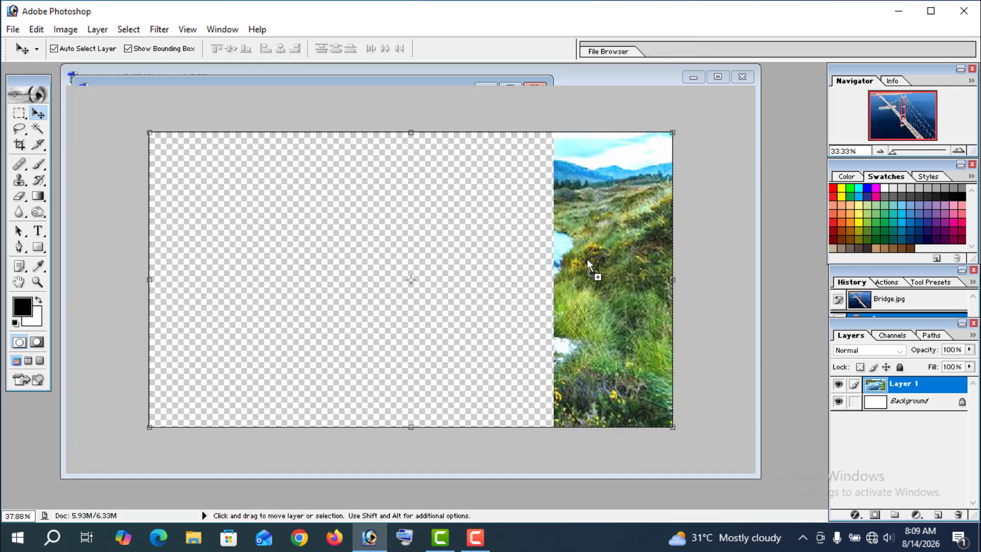
drag(512, 272, 353, 272)
key(ctrl+t)
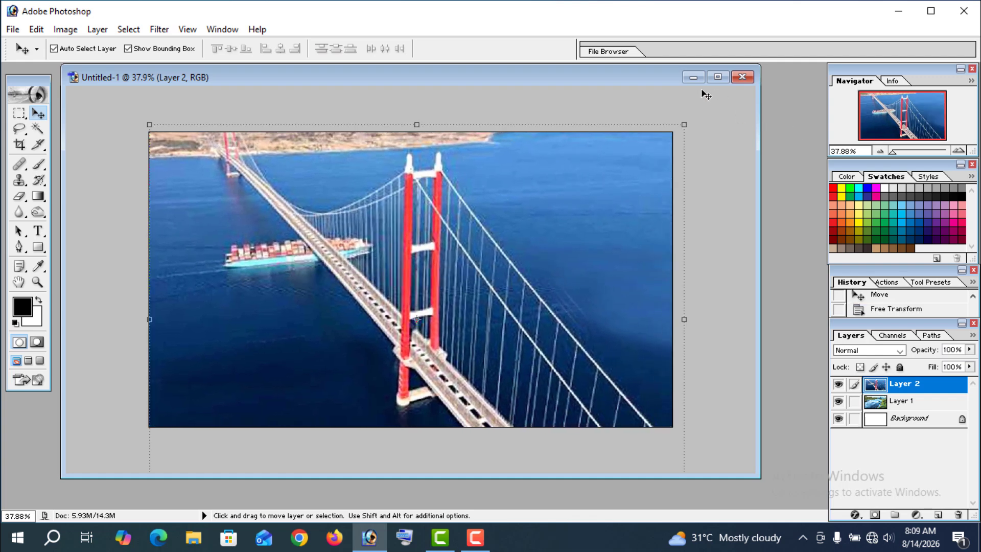
Scale and move the bridge layer to fill the canvas exactly, about 97.8% wide and 75.6% high
click(719, 77)
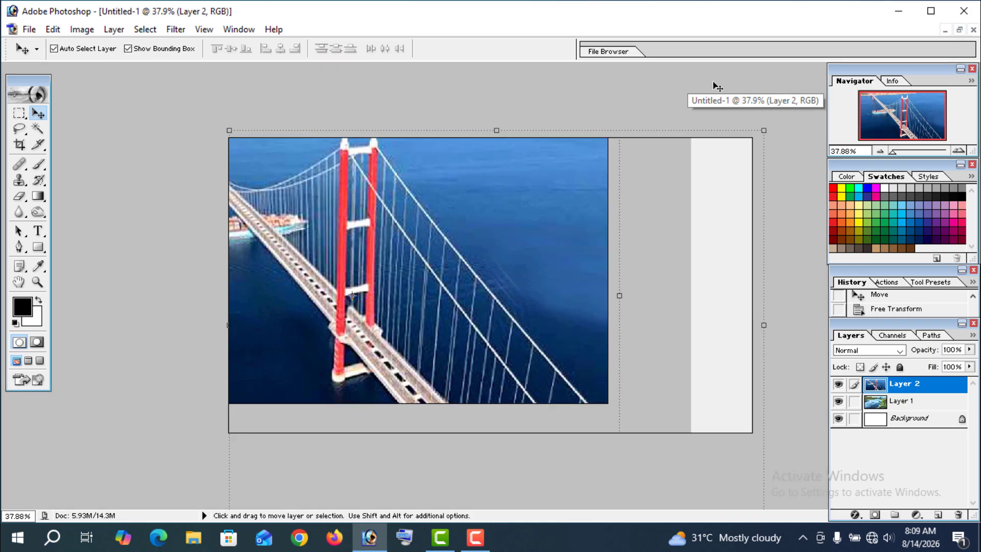
drag(764, 131, 680, 195)
drag(578, 293, 579, 244)
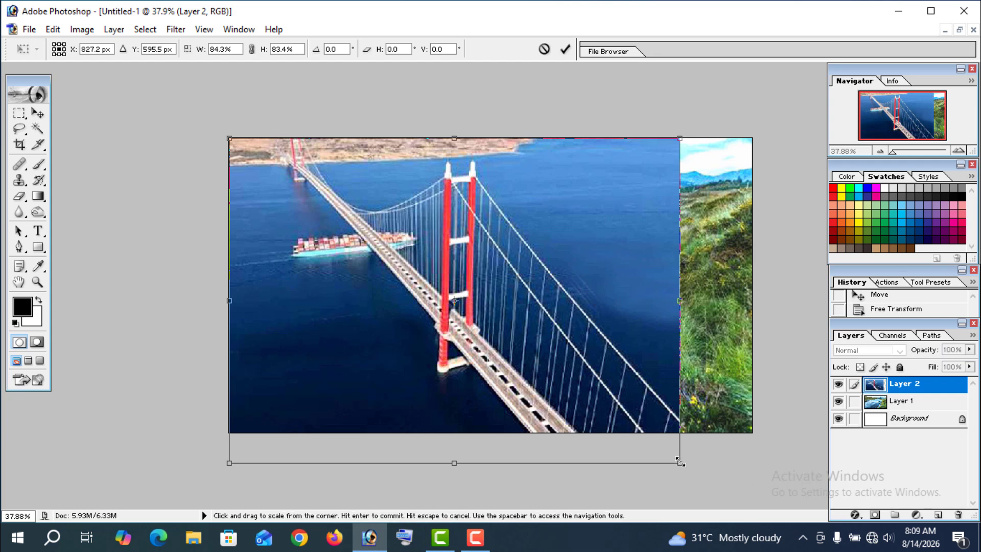
drag(680, 463, 752, 432)
key(ctrl+0)
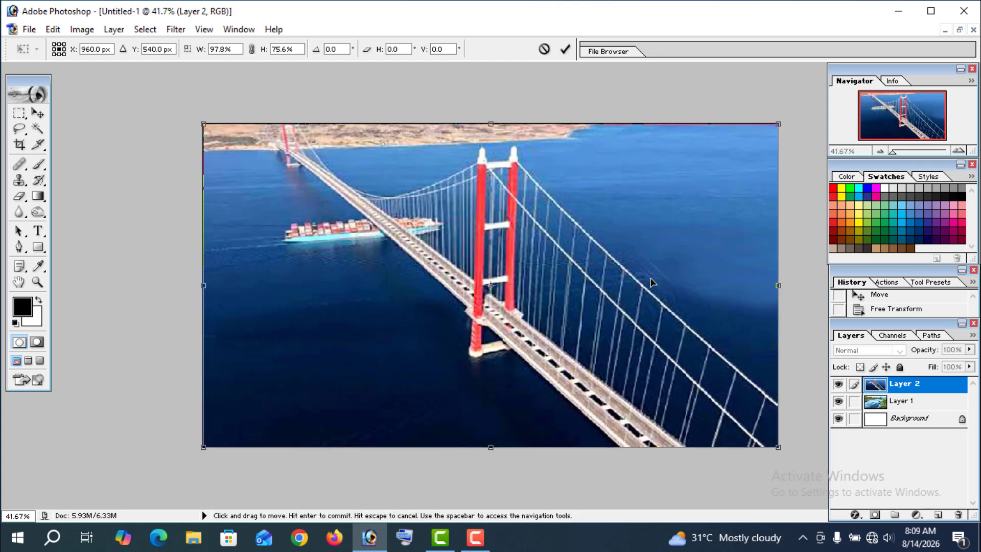
click(566, 49)
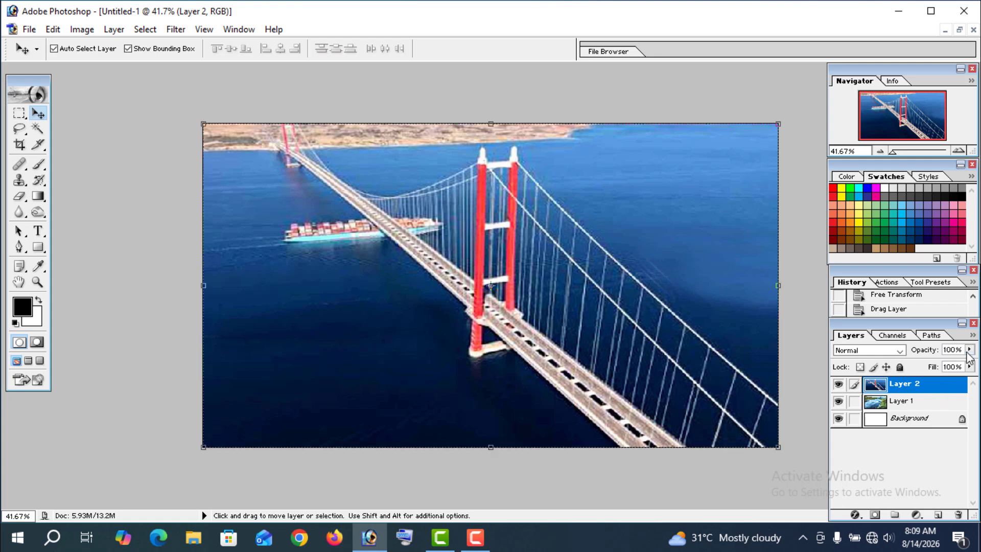
Lower the bridge layer's opacity to 55%
click(970, 350)
drag(968, 365, 939, 366)
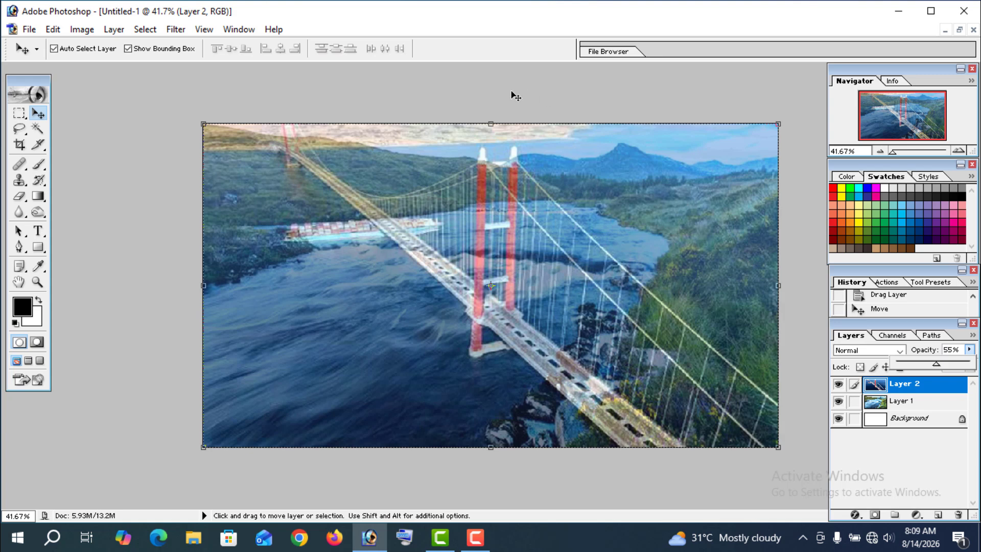
click(498, 156)
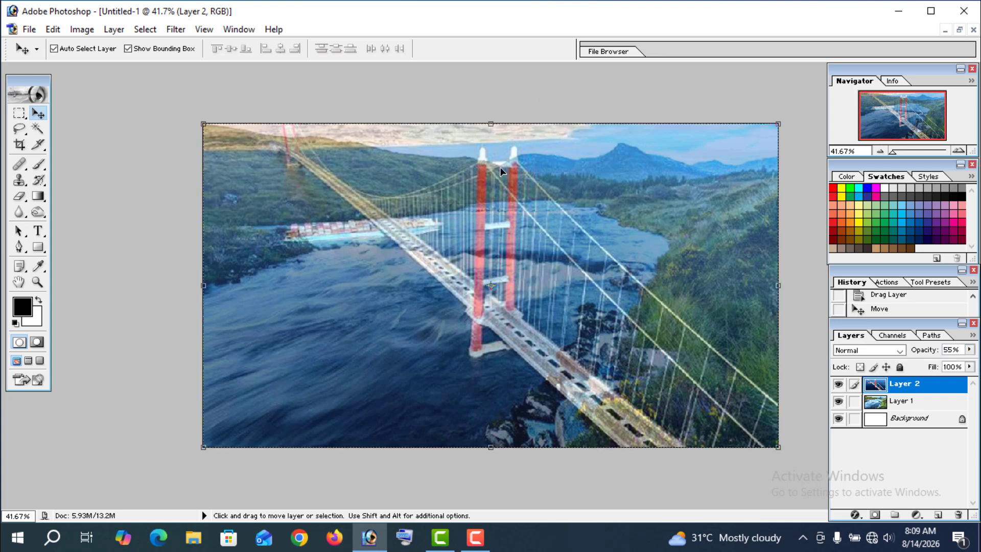
Squash the bridge layer from its upper edge to about 76.7% height, uncovering the river photo's hills and sky
click(493, 123)
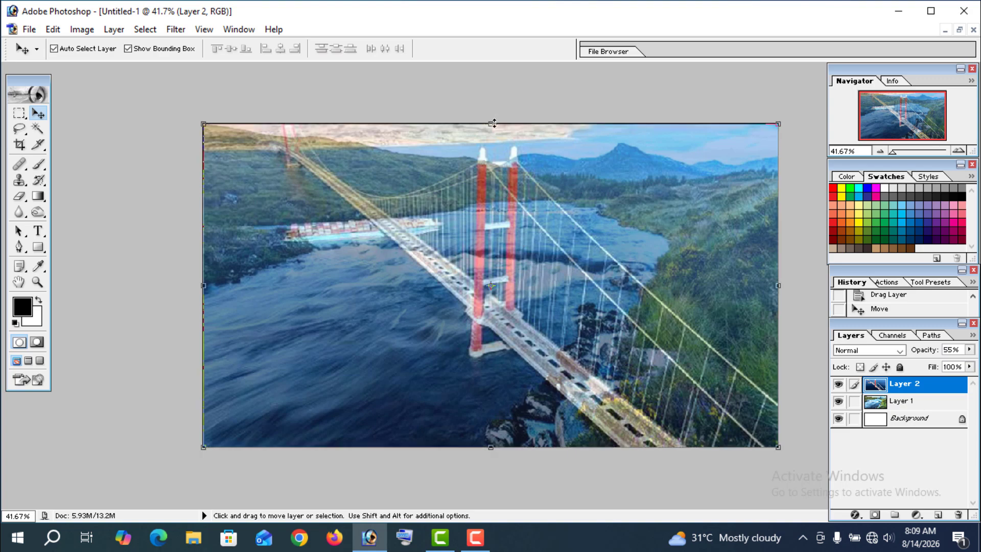
drag(493, 123, 511, 199)
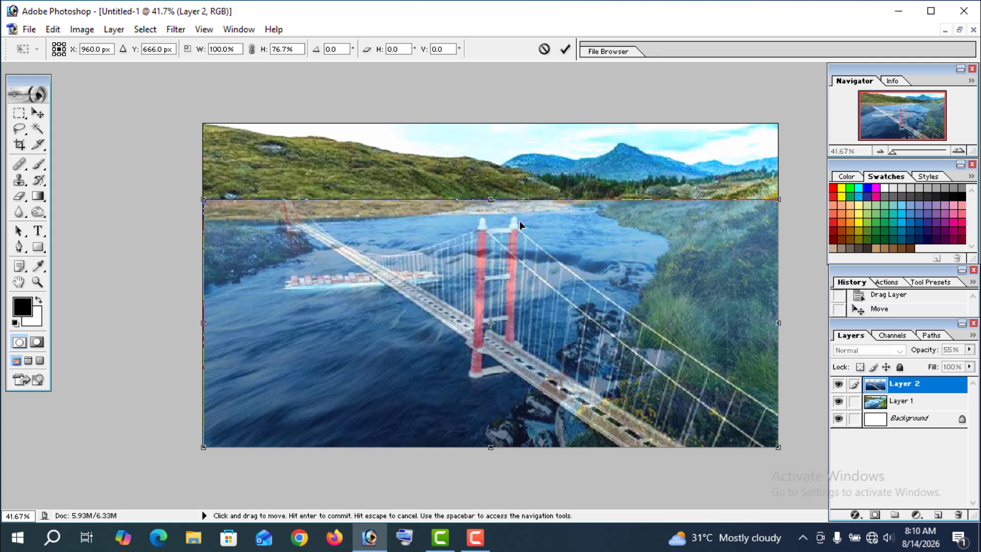
click(566, 52)
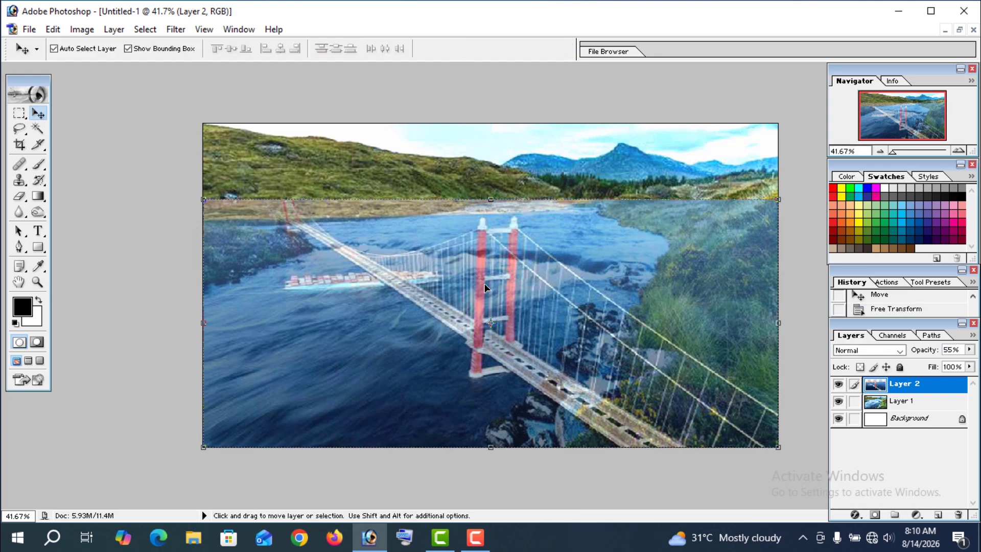
Start Apply Image on the bridge layer, using Untitled-1's Merged layer and RGB channel as the source
click(83, 30)
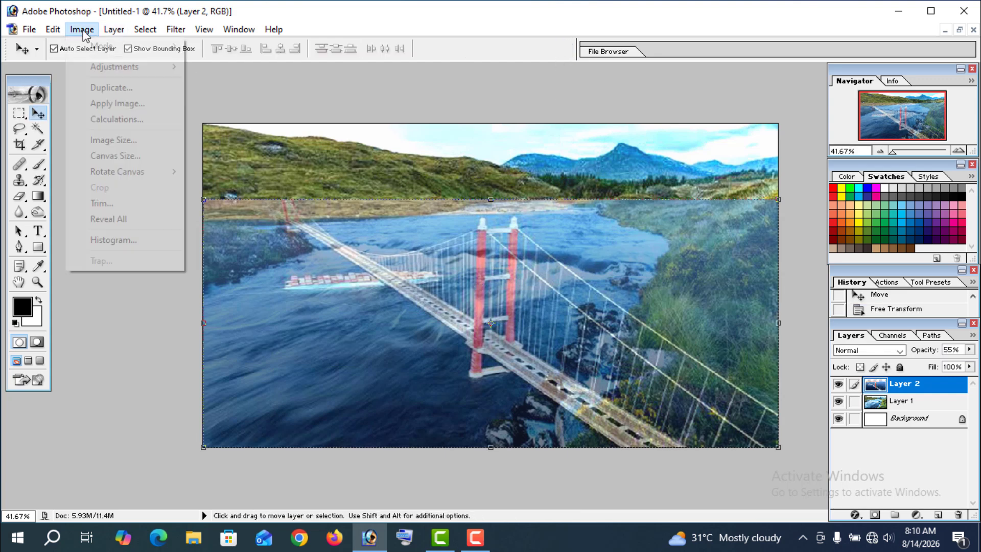
click(116, 103)
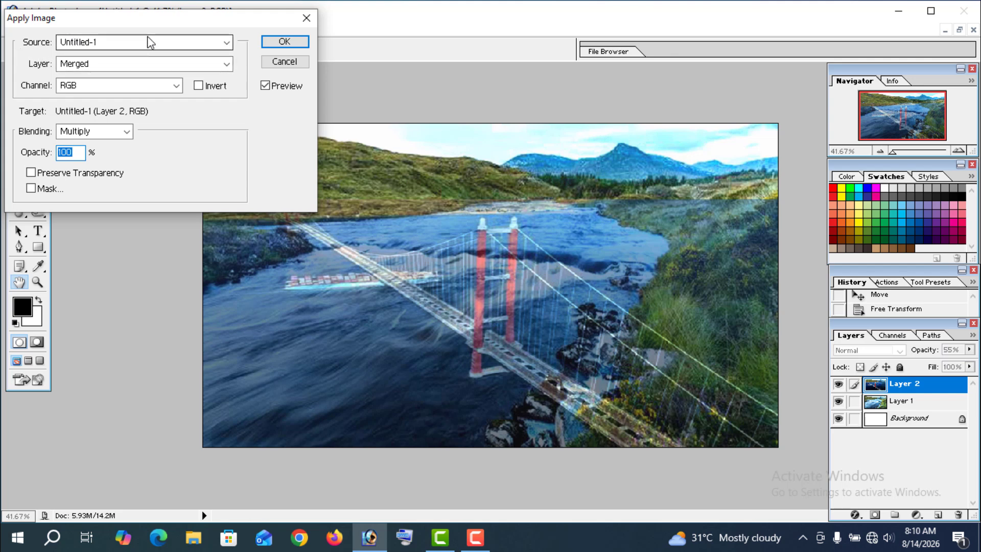
click(69, 64)
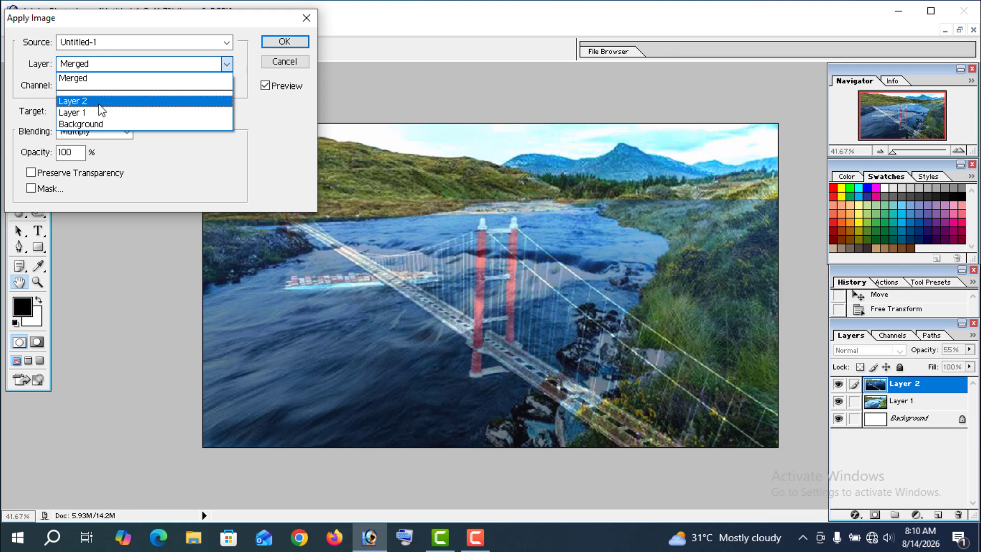
click(91, 80)
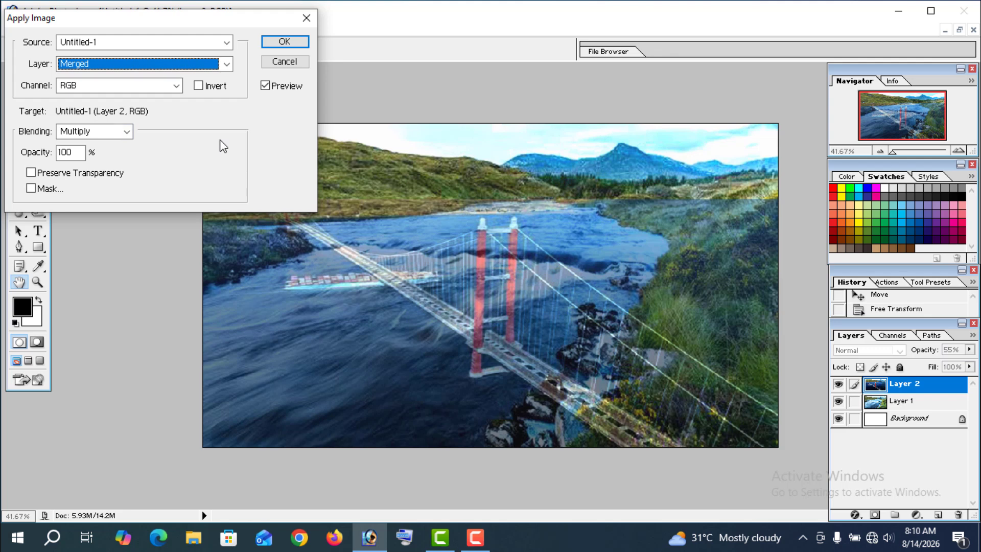
click(134, 86)
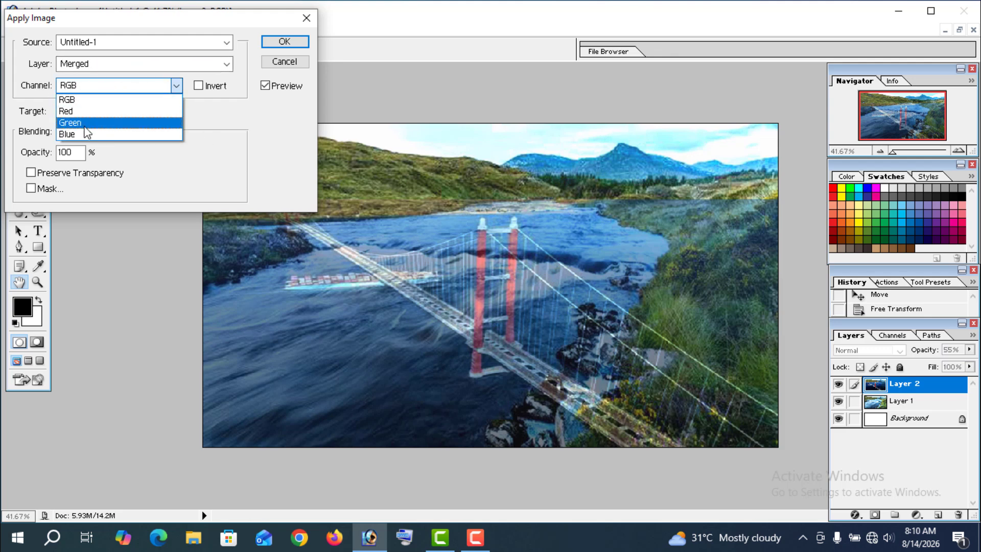
click(94, 99)
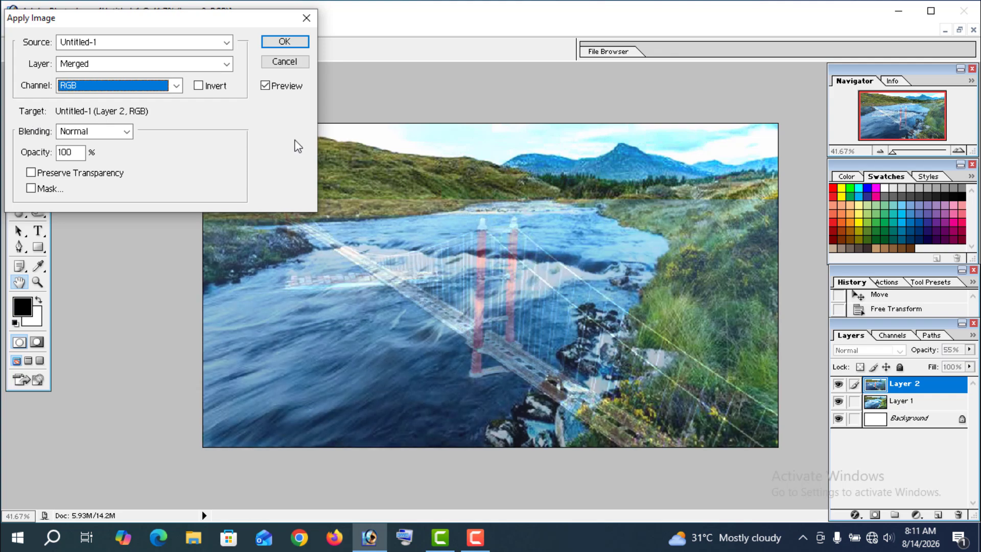
Compare the Normal, Darken, Multiply, Color Burn, Linear Burn and Lighten blending modes, and apply the image with Multiply at 100% opacity
click(106, 134)
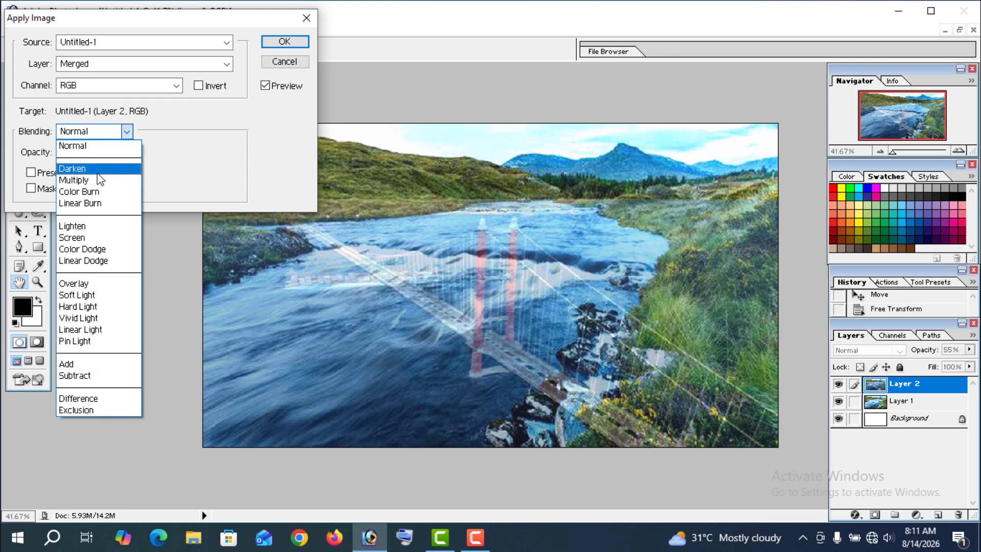
click(98, 146)
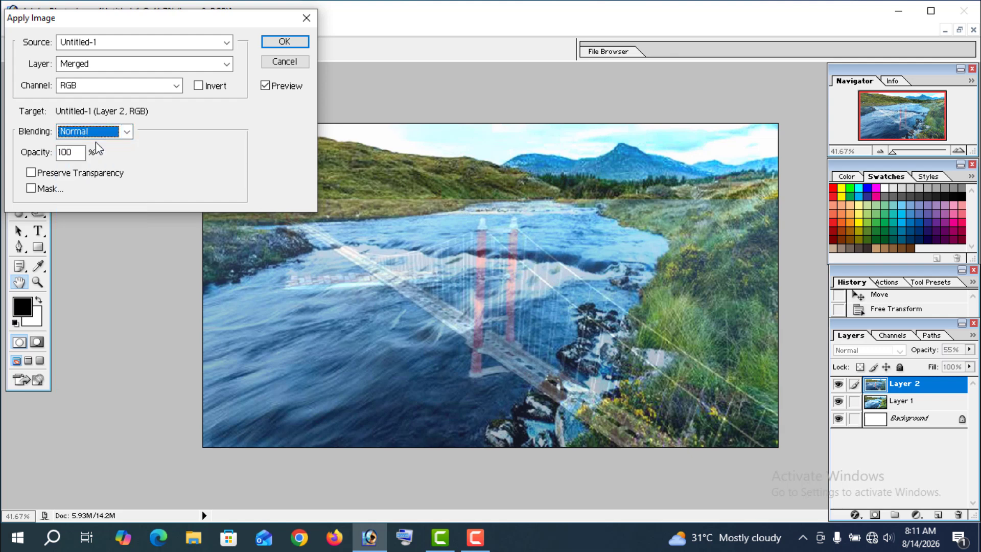
key(Down)
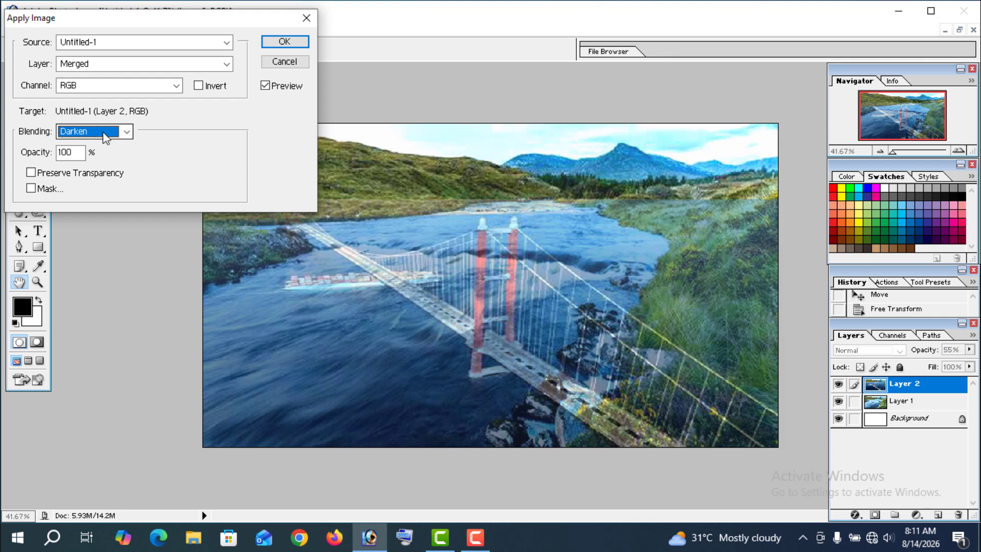
key(Down)
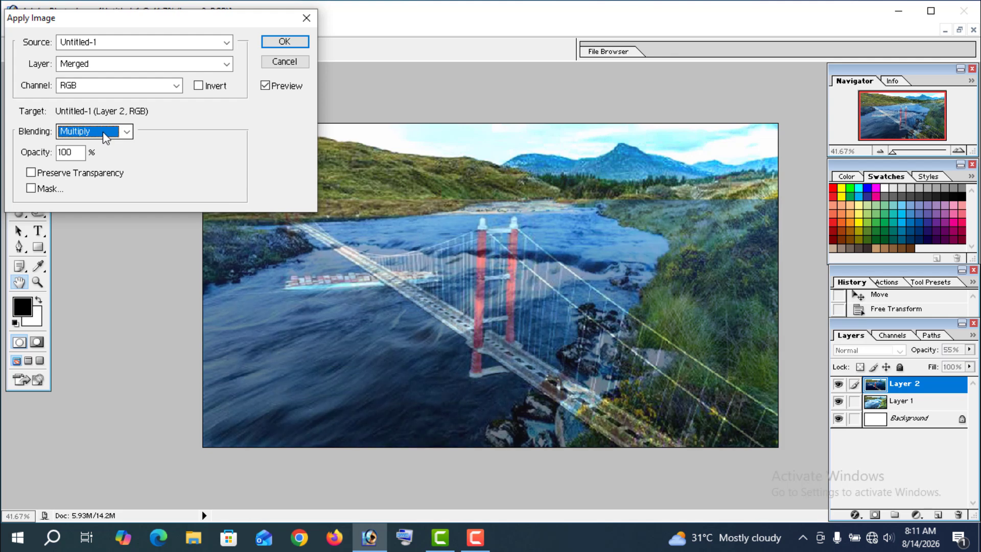
key(Down)
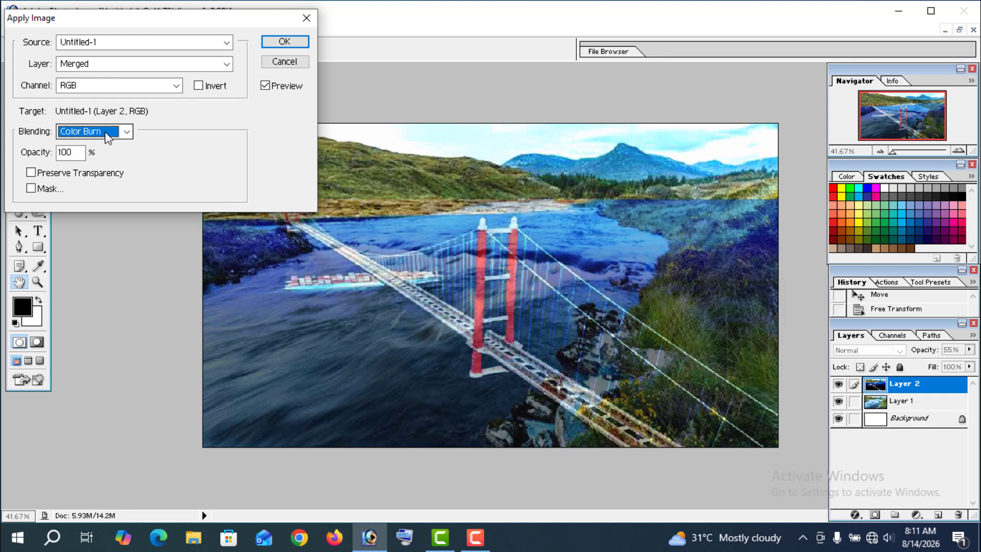
key(Down)
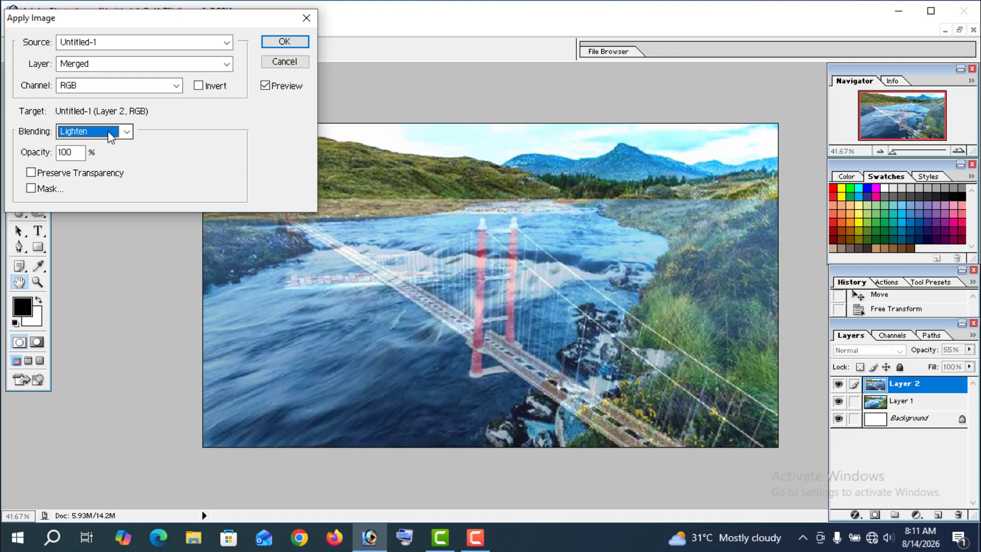
key(Up)
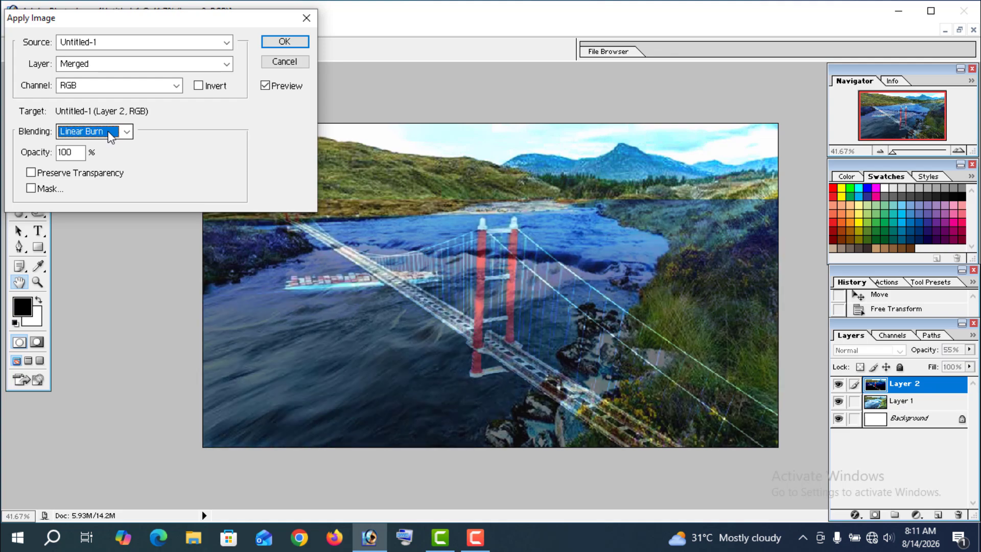
key(Up)
key(Up)
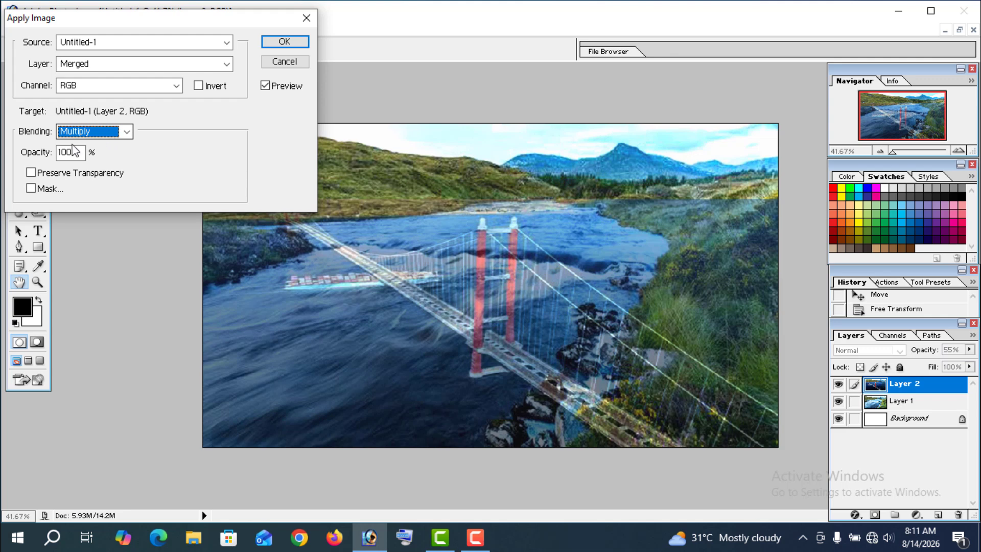
click(278, 42)
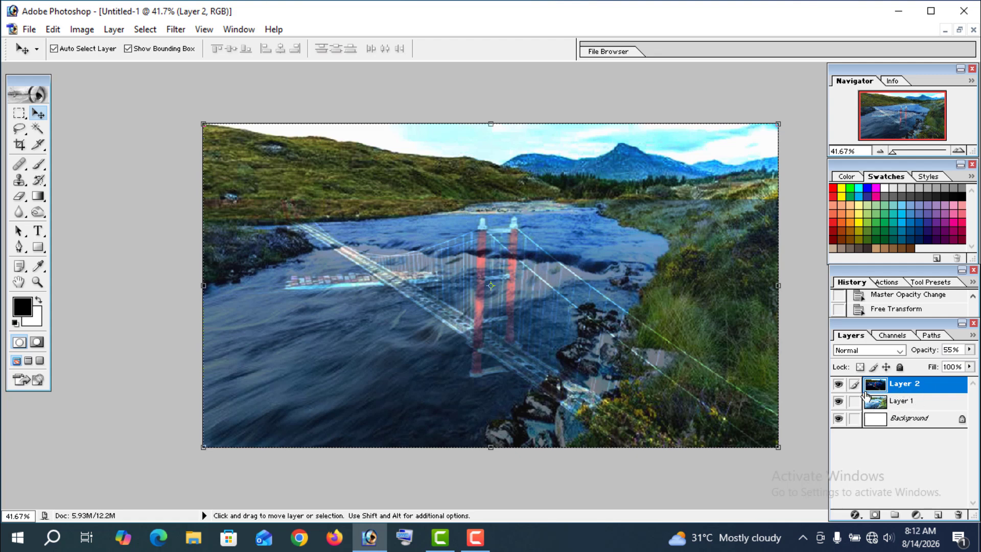
Hide and reshow Layer 2 and Layer 1 in turn to examine what each contributes to the blend
click(839, 385)
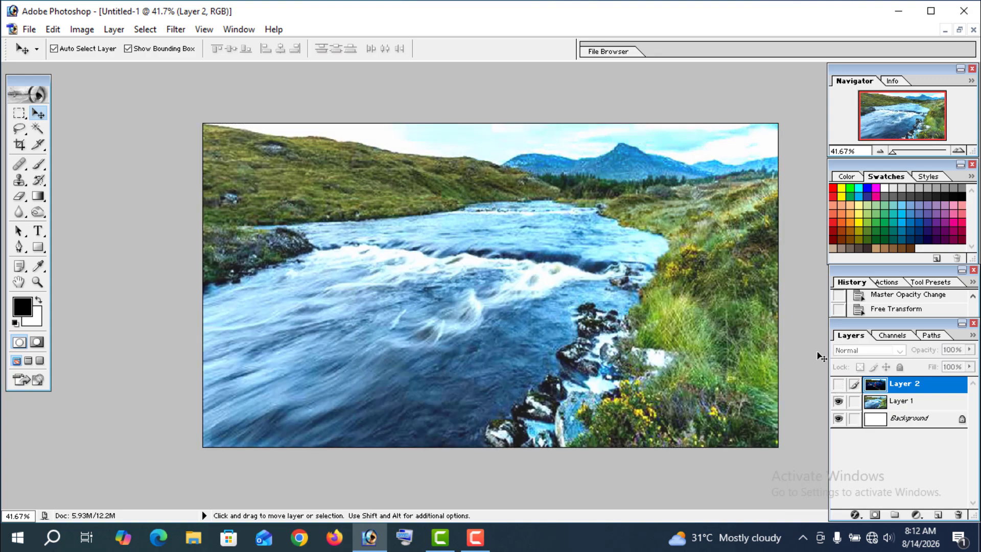
click(839, 384)
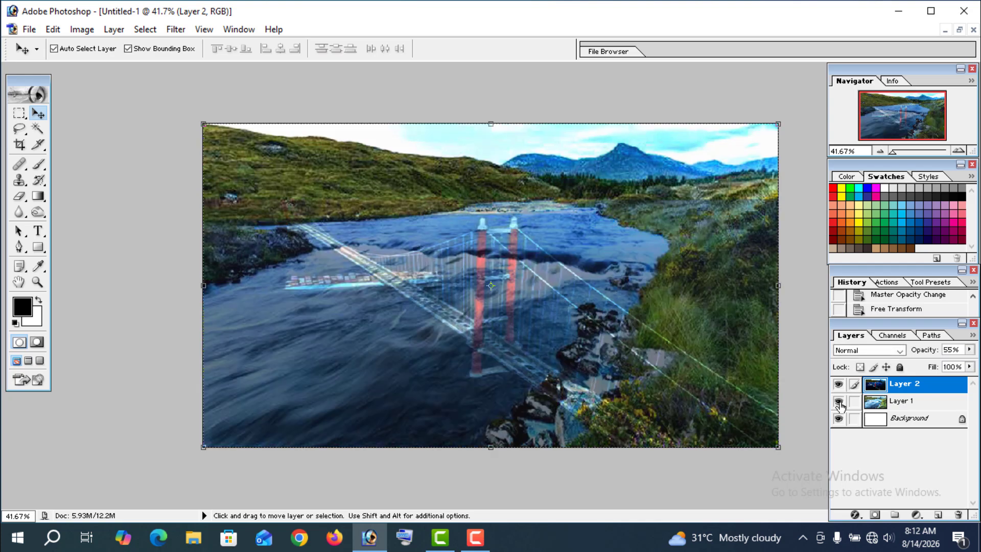
click(839, 402)
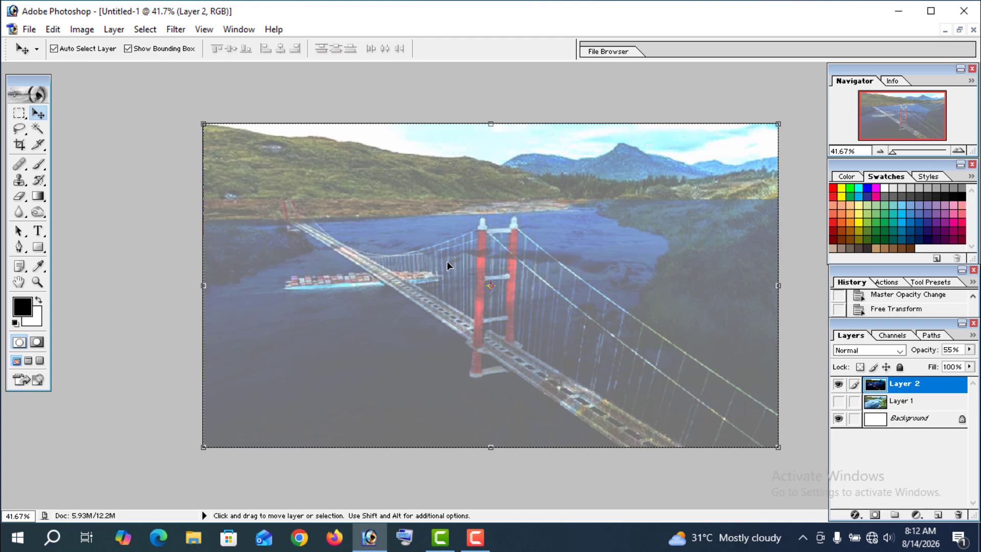
click(839, 401)
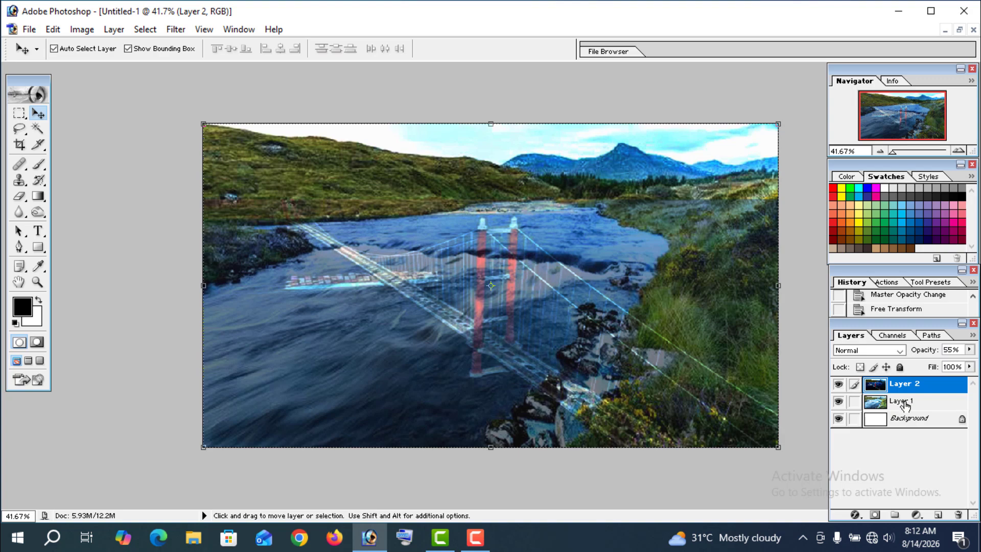
Try deleting the river layer, Layer 1, and undo the deletion
click(905, 404)
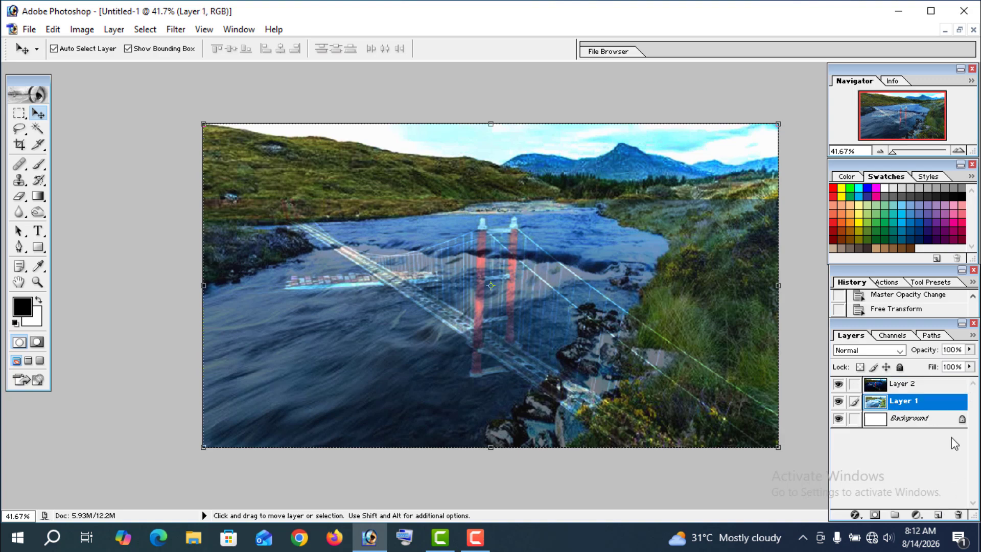
right_click(931, 405)
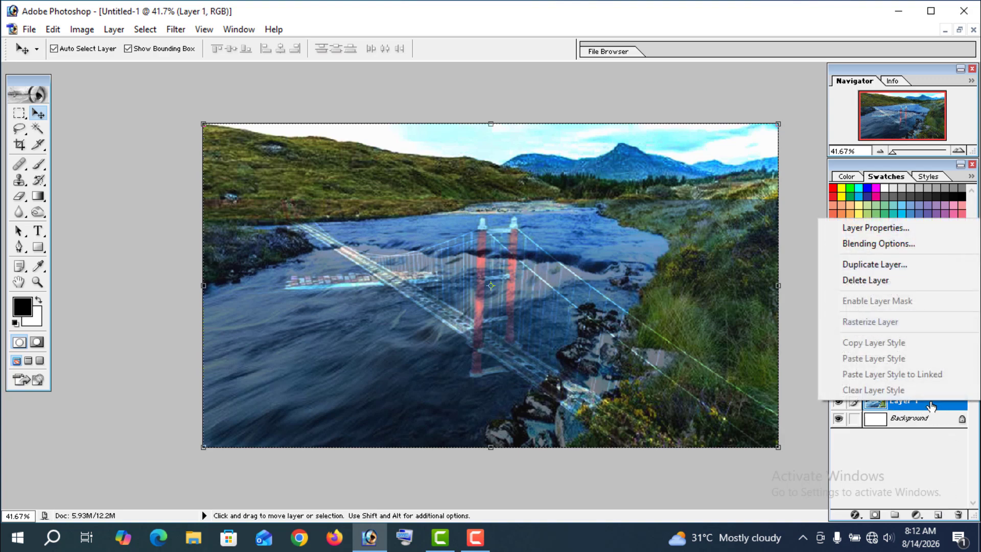
click(871, 283)
click(442, 216)
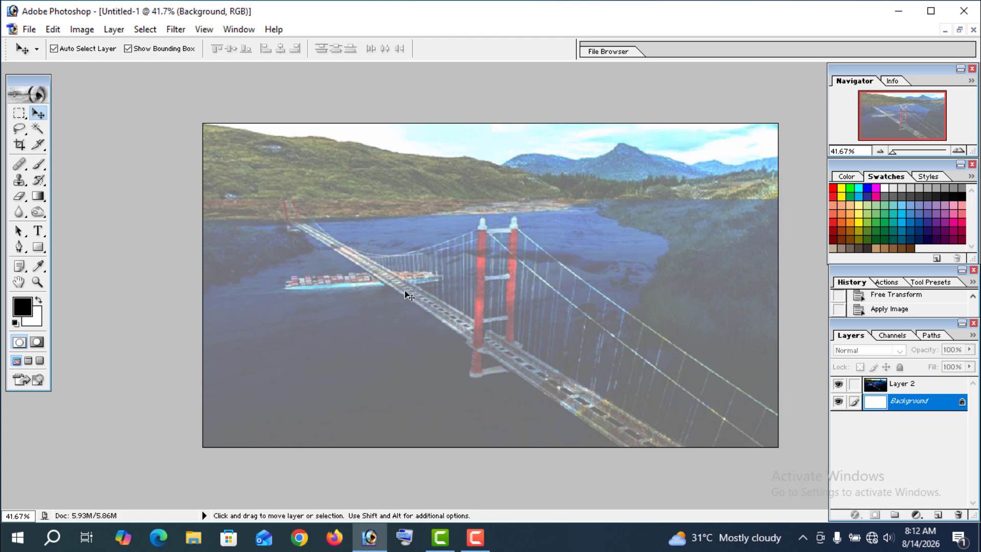
click(53, 29)
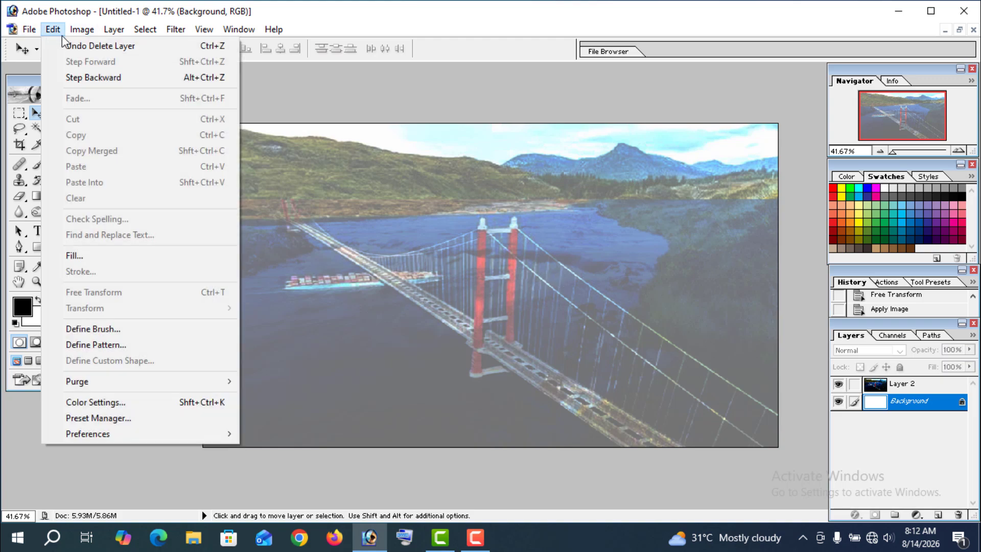
click(85, 45)
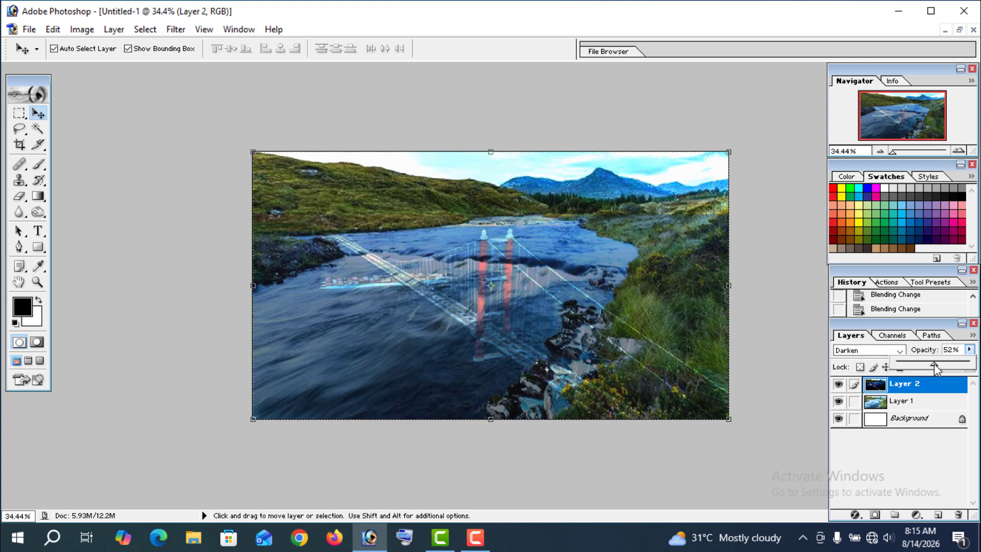
Raise the bridge layer's opacity to 83% and flatten the image
drag(939, 364, 951, 367)
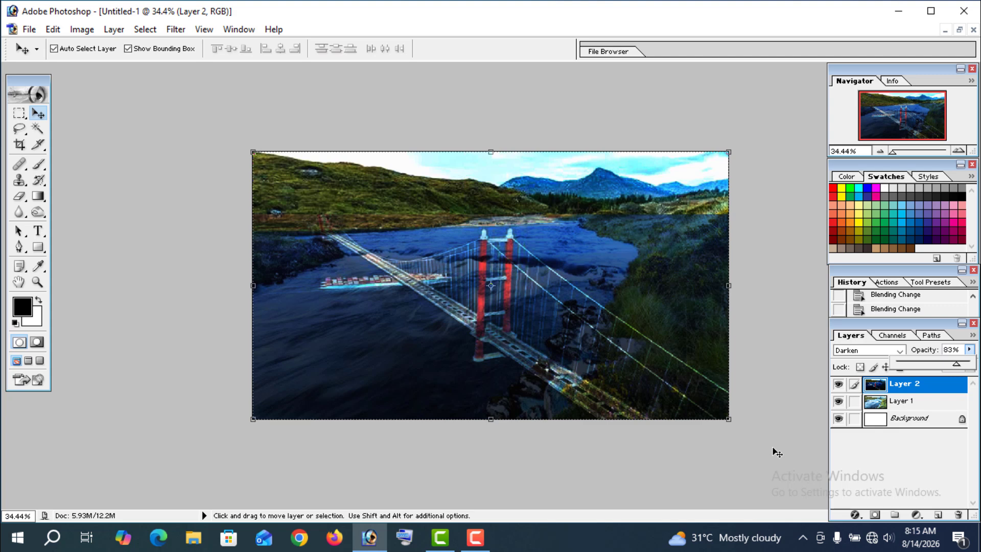
scroll(566, 320, up, 1)
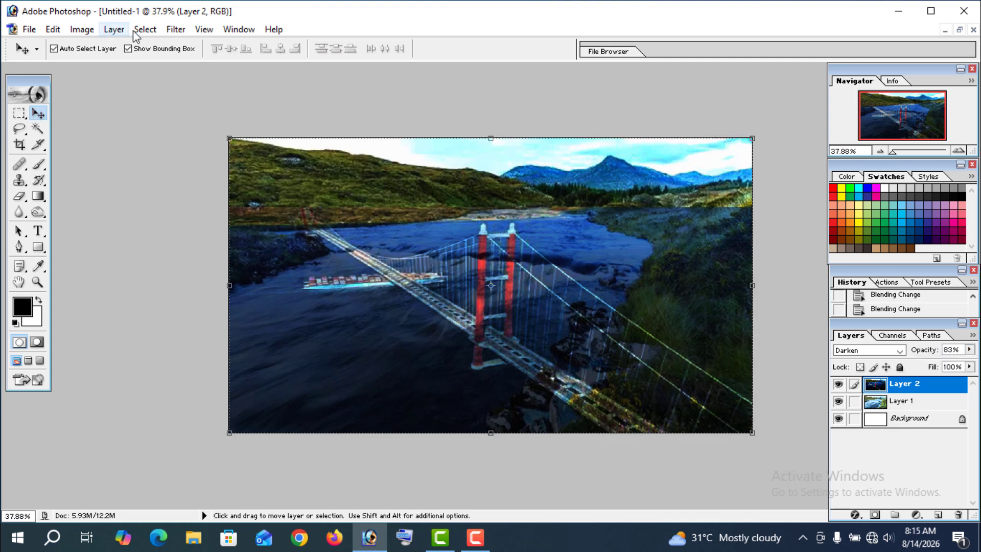
click(114, 30)
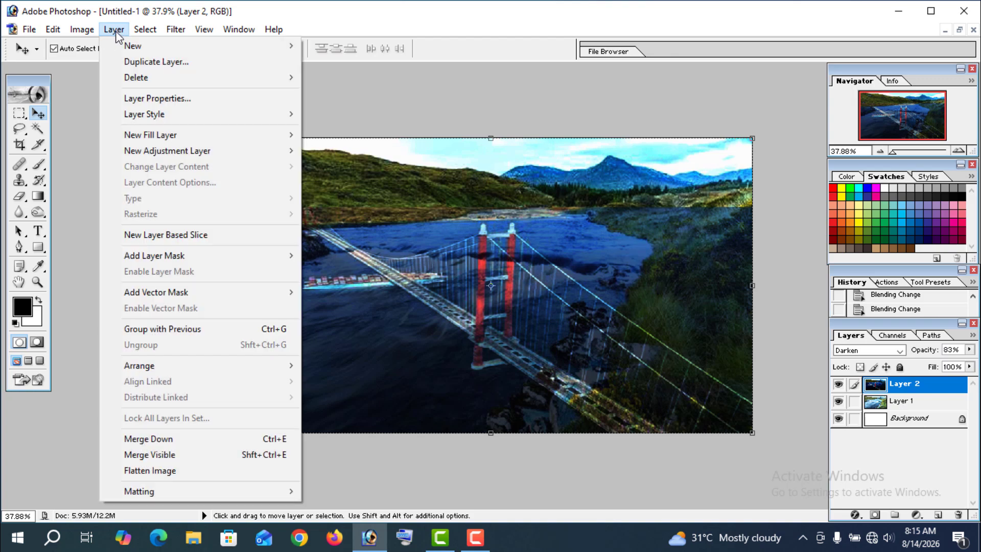
click(149, 475)
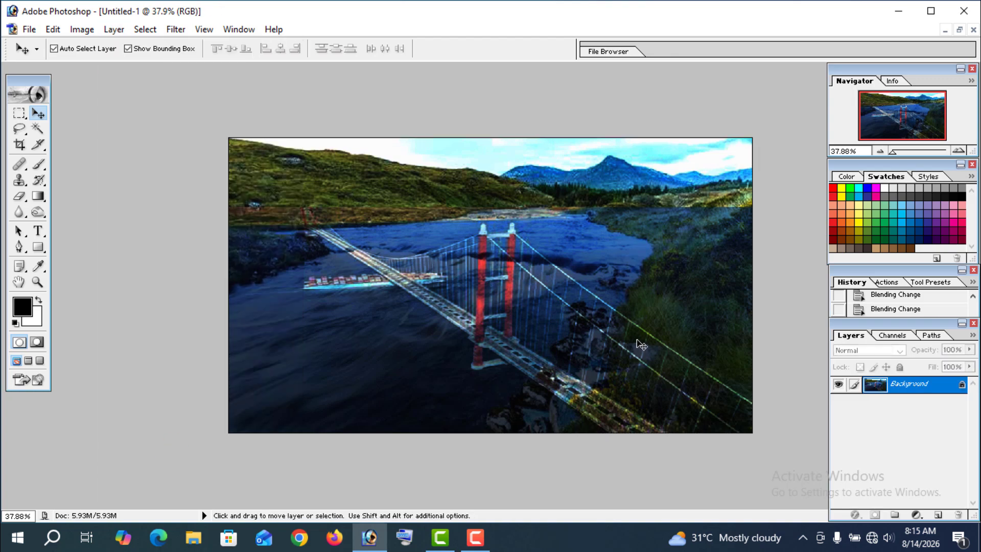
Save the flattened image to the Desktop as the JPEG Untitled-1.jpg with quality 3 (Low) and Baseline ("Standard") format
click(29, 29)
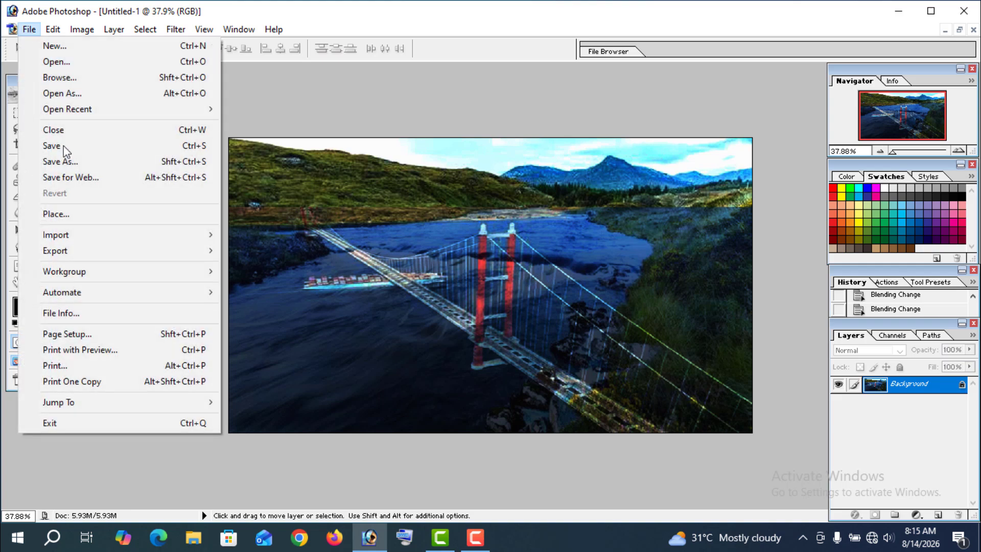
click(66, 160)
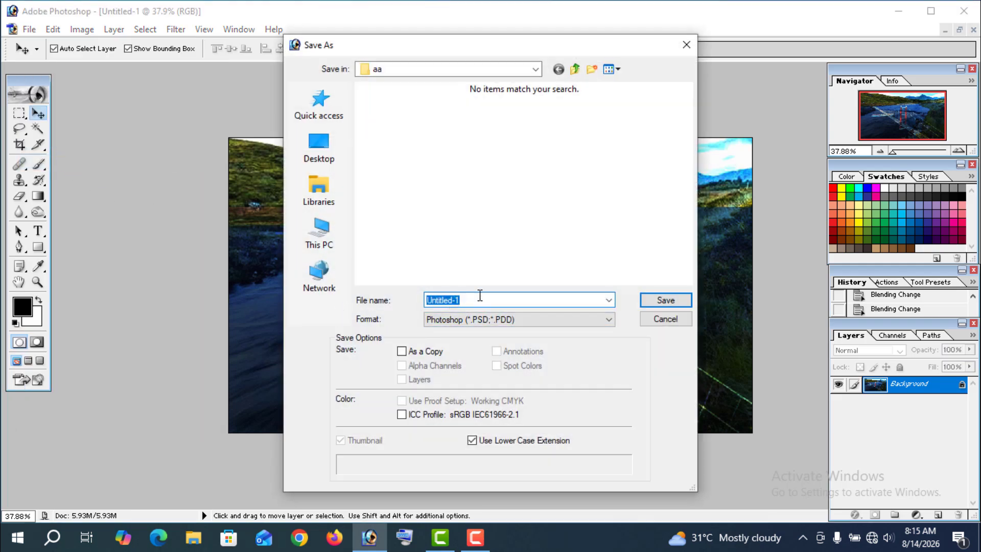
click(530, 319)
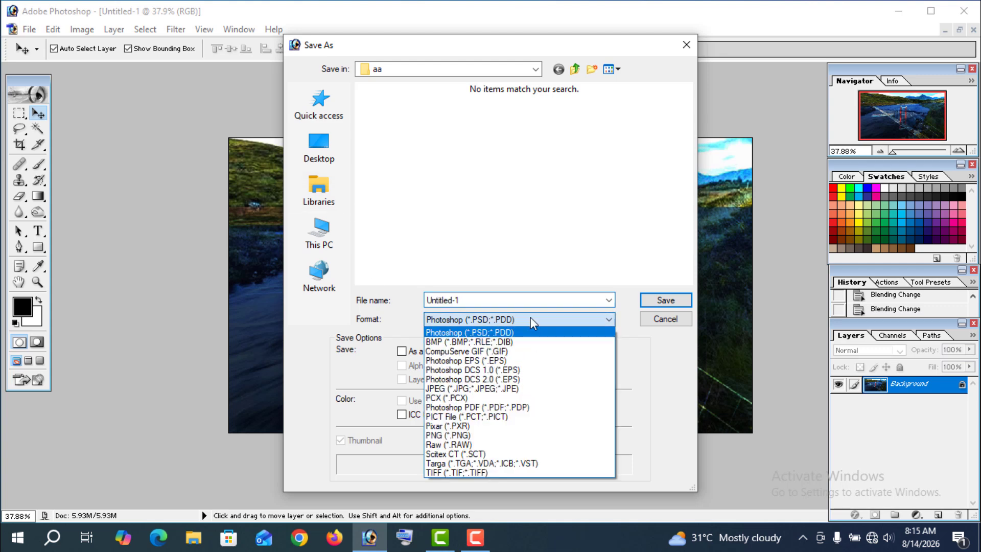
click(476, 389)
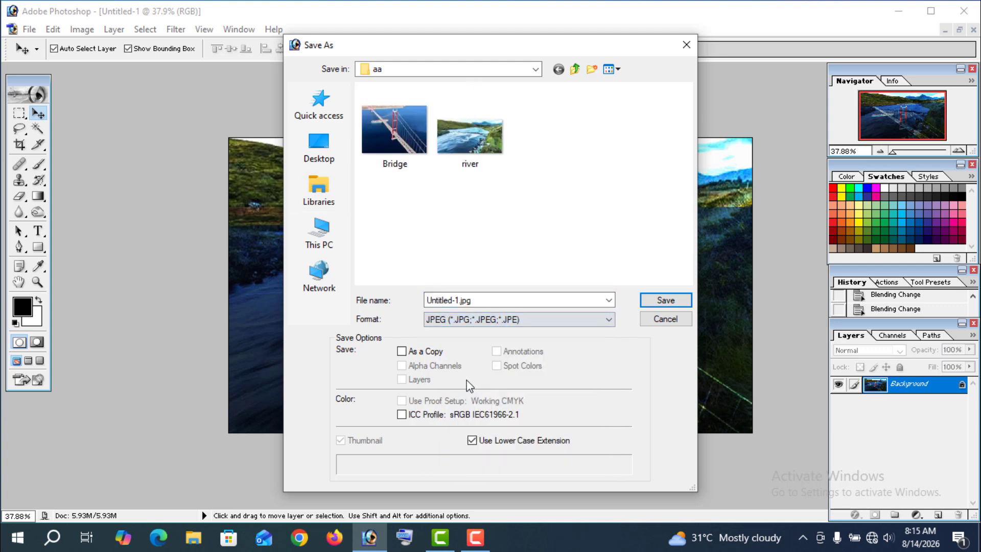
click(336, 154)
click(665, 300)
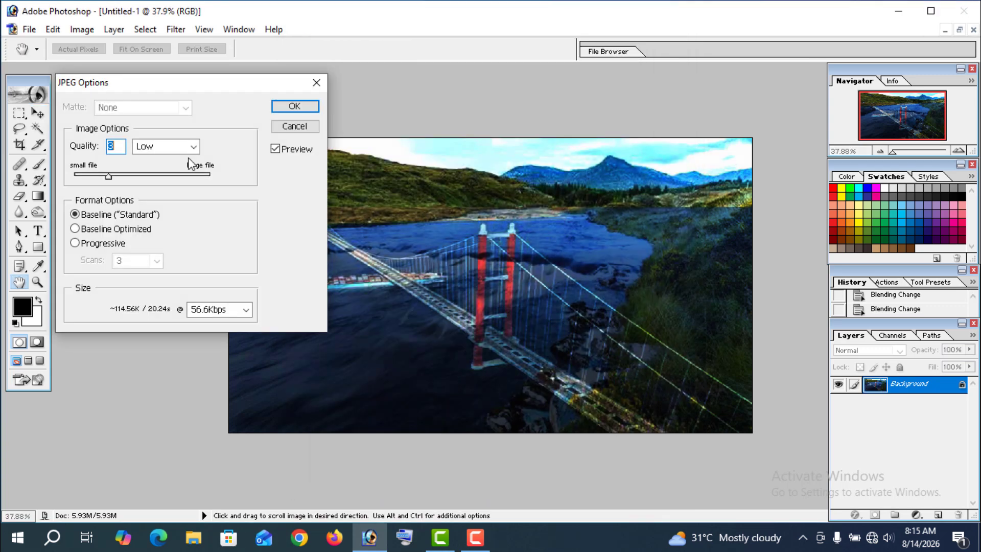
click(293, 107)
Open the saved Untitled-1 image from the desktop to examine the result, close the viewer and return to Photoshop
click(899, 11)
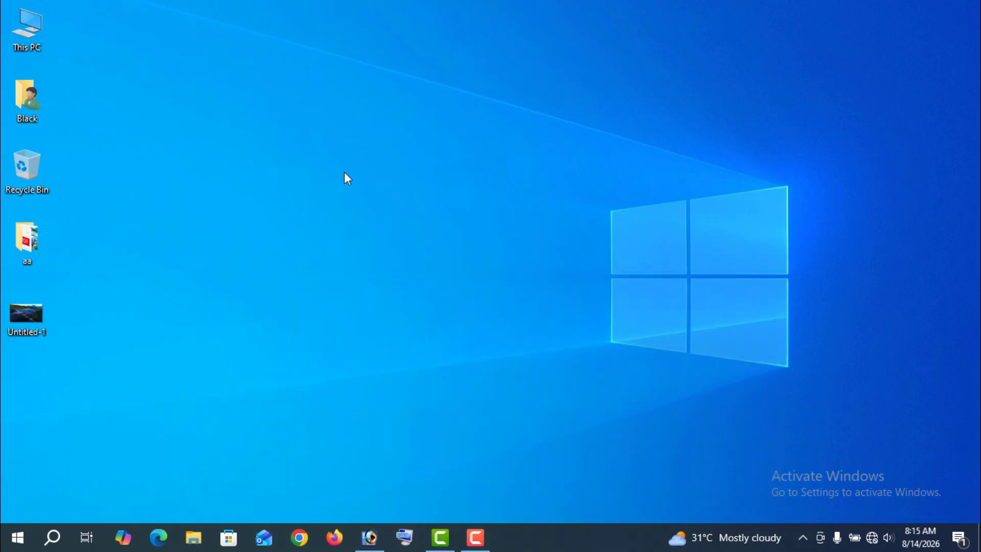
drag(27, 315, 188, 247)
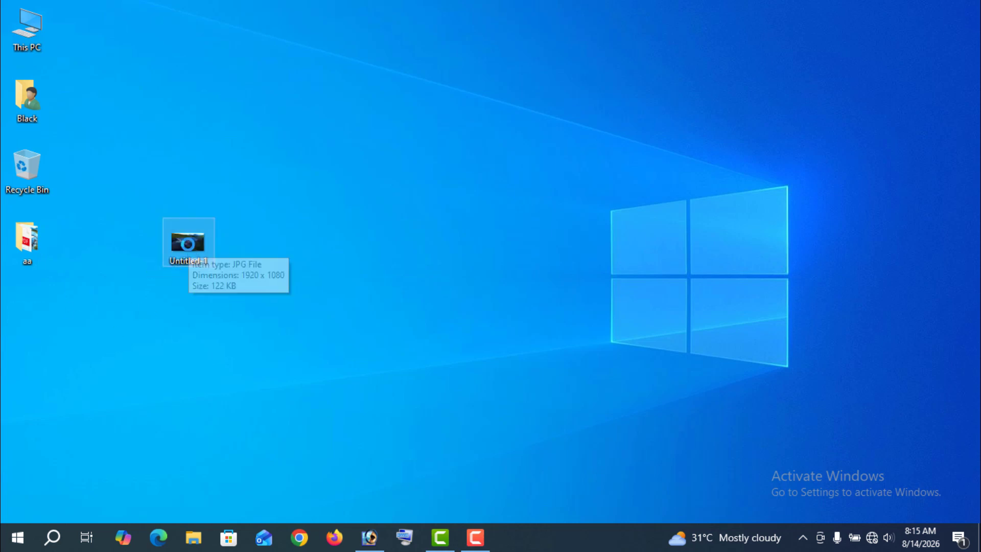
double_click(188, 244)
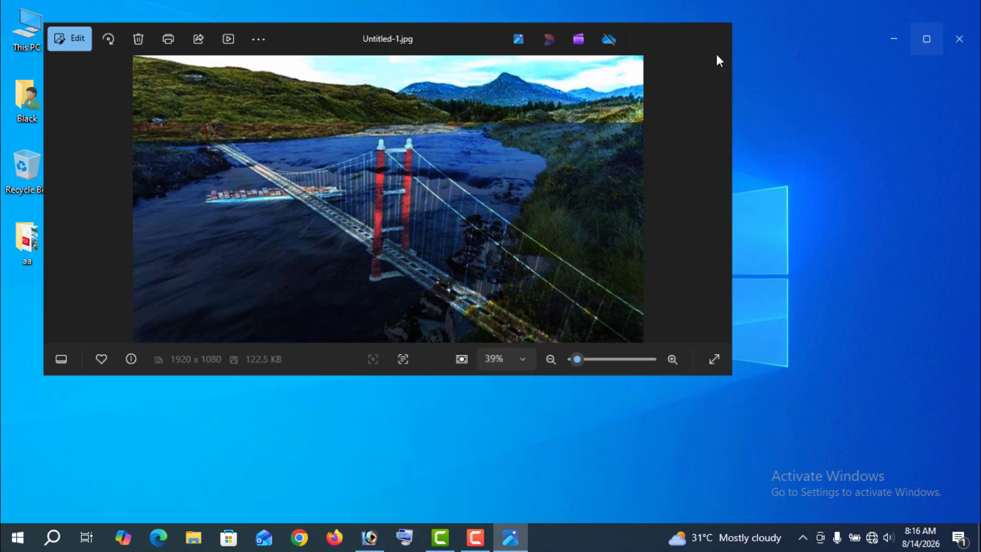
click(717, 56)
key(alt+F4)
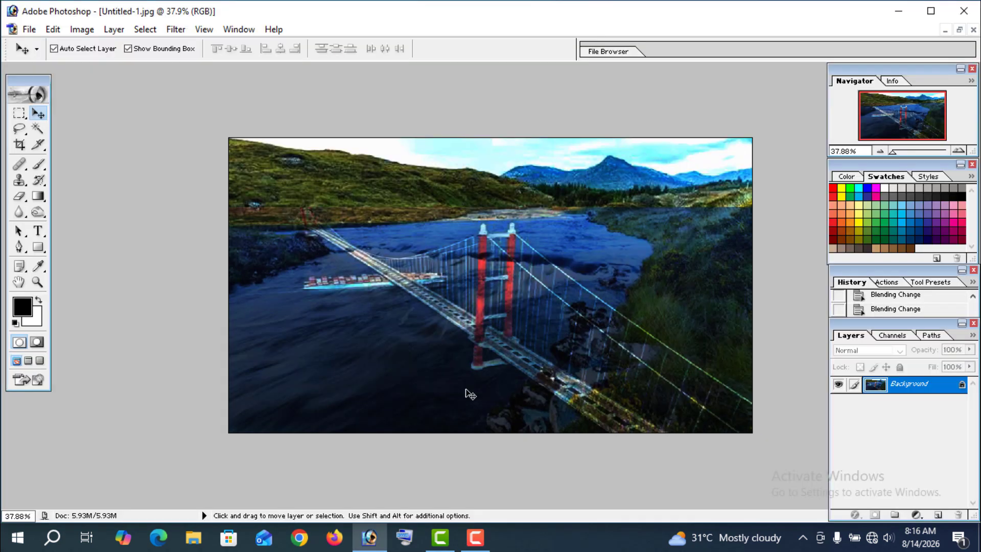